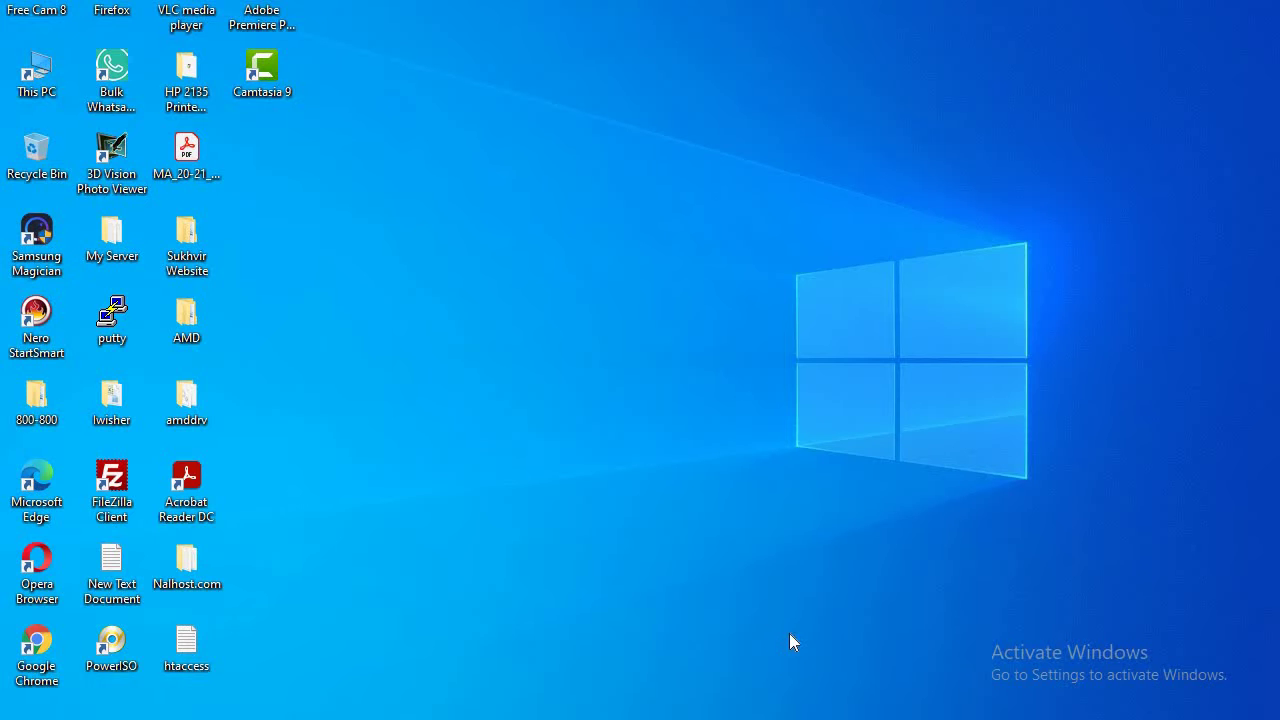
- Bring back the PayeeWeb homepage in Opera and open Unlimited Reseller Hosting from New In
{"action": "left_click", "coordinate": [802, 715]}
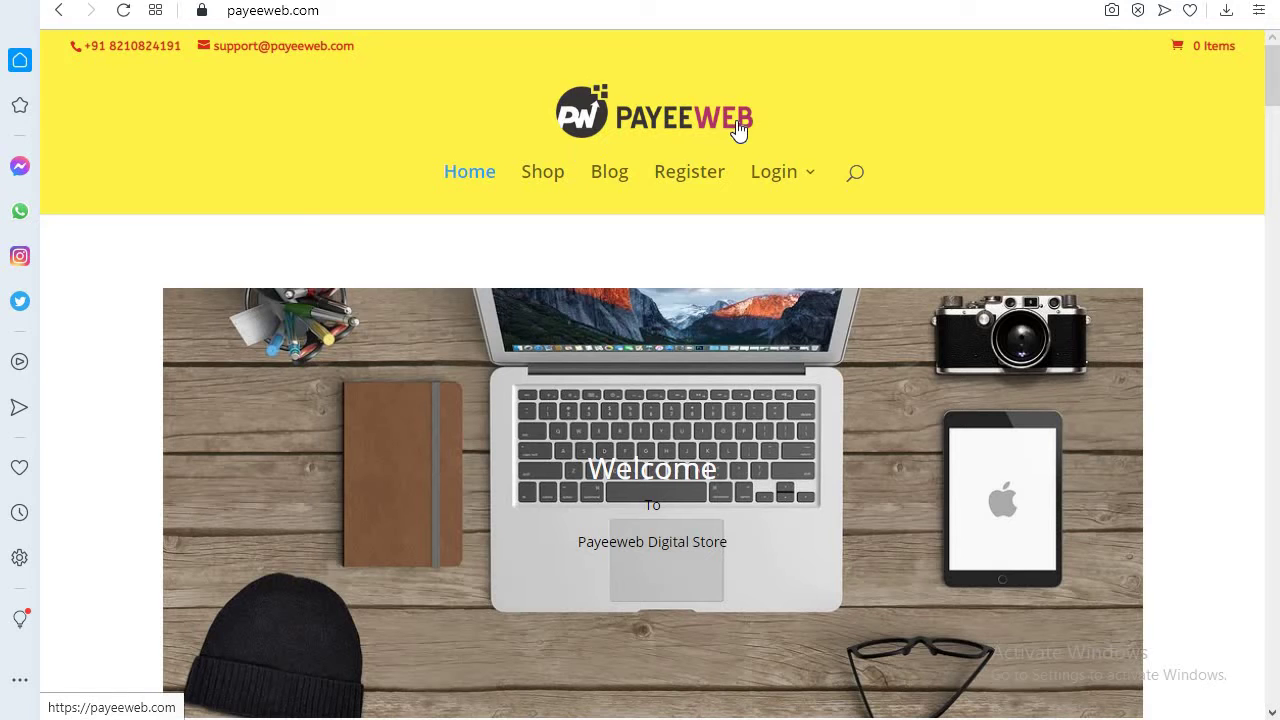
{"action": "scroll", "coordinate": [438, 190], "scroll_direction": "down", "scroll_amount": 8}
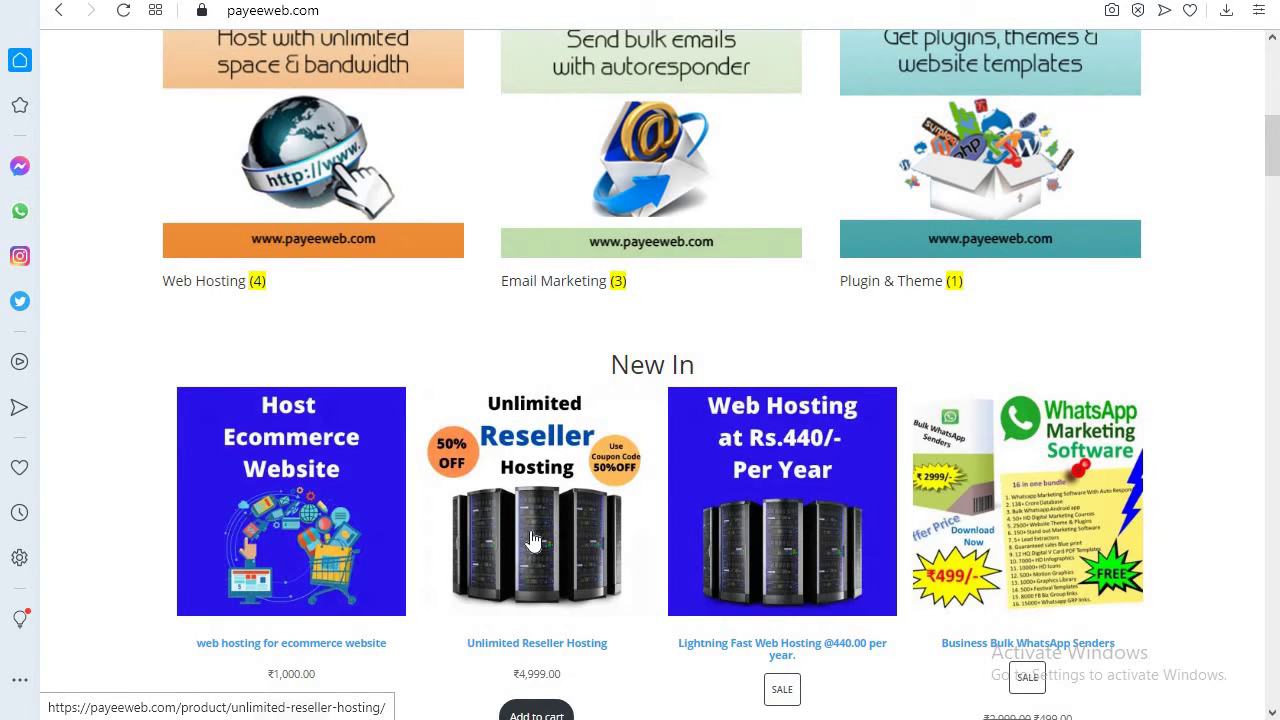
{"action": "scroll", "coordinate": [533, 540], "scroll_direction": "down", "scroll_amount": 1}
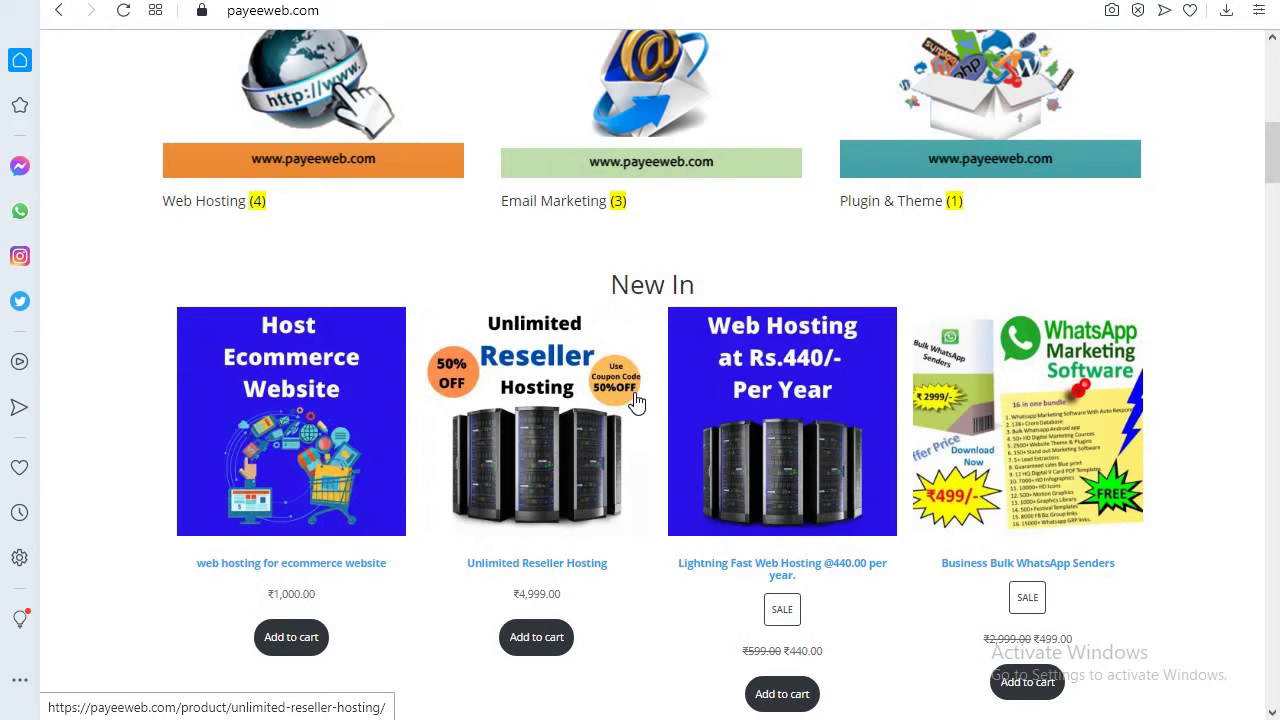
{"action": "left_click", "coordinate": [510, 420]}
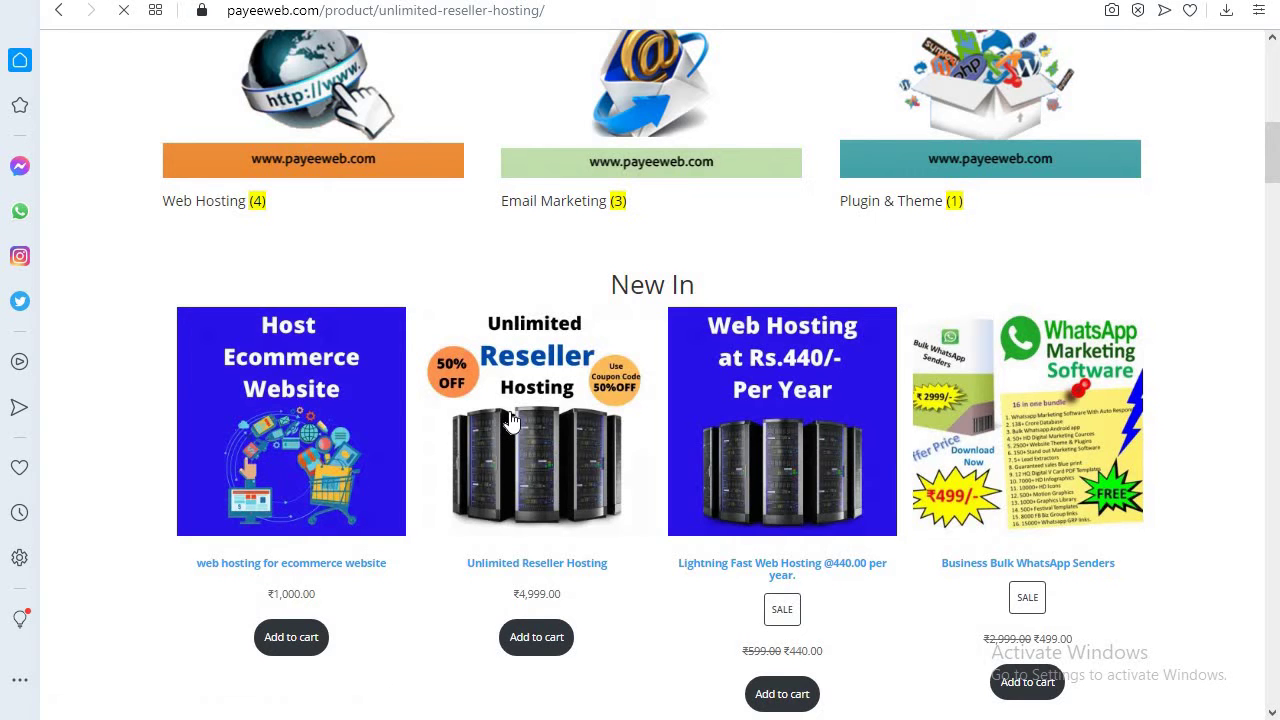
{"action": "scroll", "coordinate": [525, 455], "scroll_direction": "down", "scroll_amount": 1}
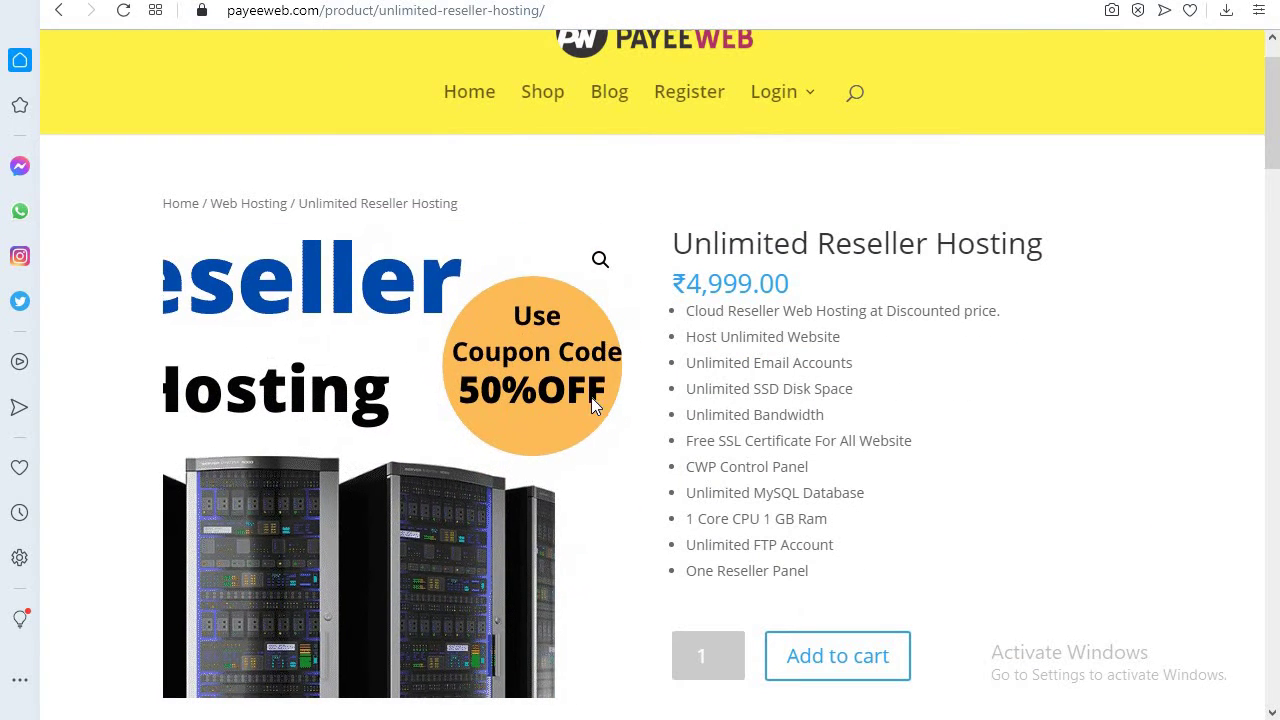
{"action": "scroll", "coordinate": [880, 490], "scroll_direction": "down", "scroll_amount": 3}
- Add the ₹4,999.00 Unlimited Reseller Hosting product to the cart
{"action": "left_click", "coordinate": [840, 416]}
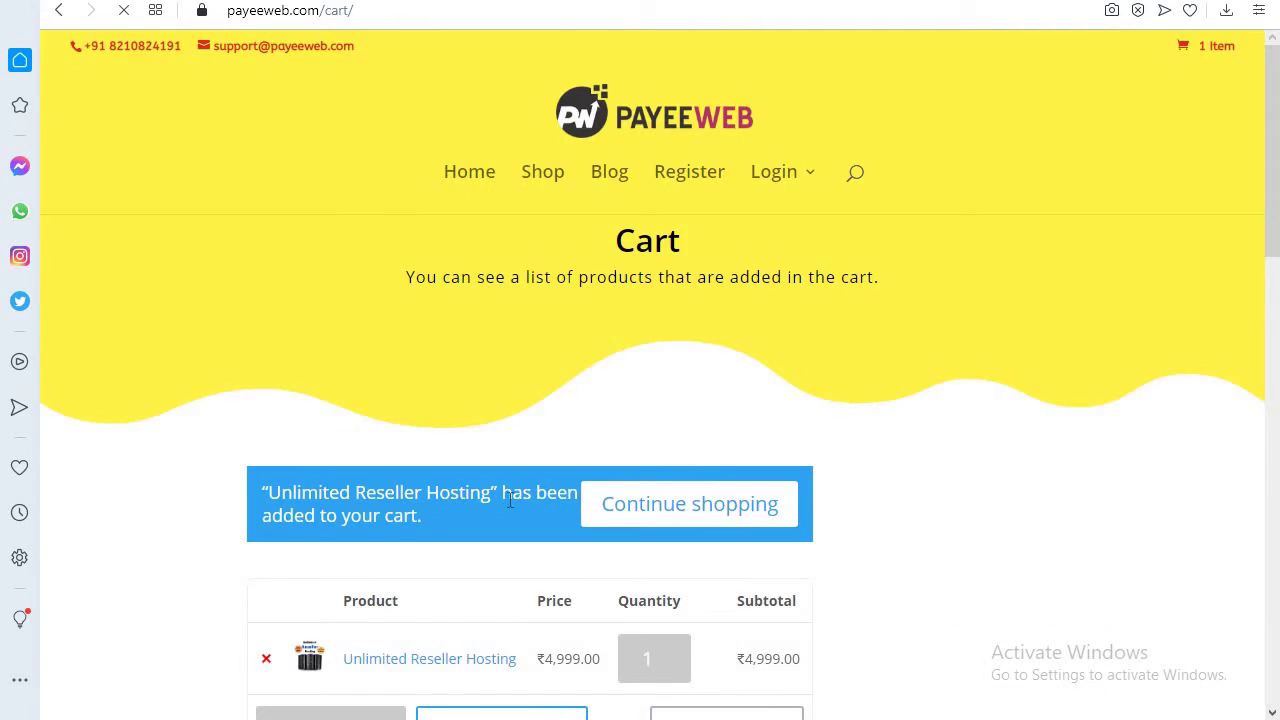
{"action": "scroll", "coordinate": [510, 500], "scroll_direction": "down", "scroll_amount": 3}
{"action": "scroll", "coordinate": [812, 510], "scroll_direction": "down", "scroll_amount": 1}
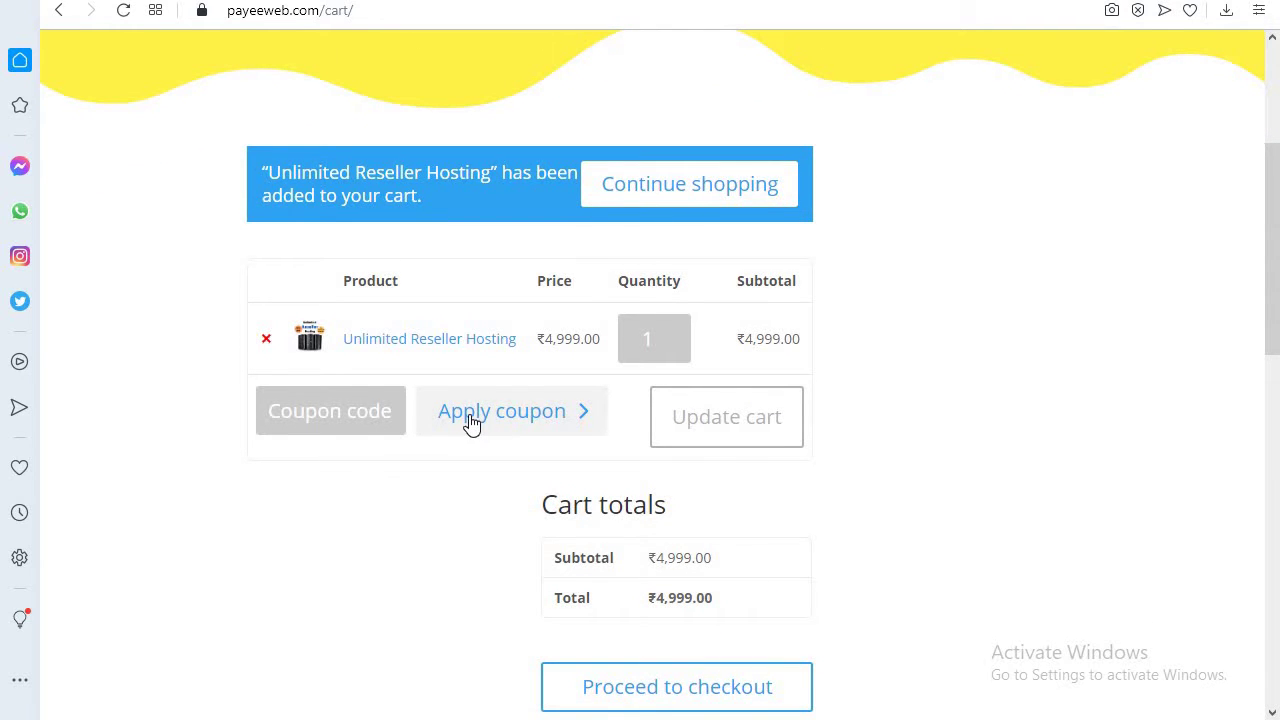
- Apply the 50%OFF coupon so the cart total drops to ₹2,500.00
{"action": "left_click", "coordinate": [471, 420]}
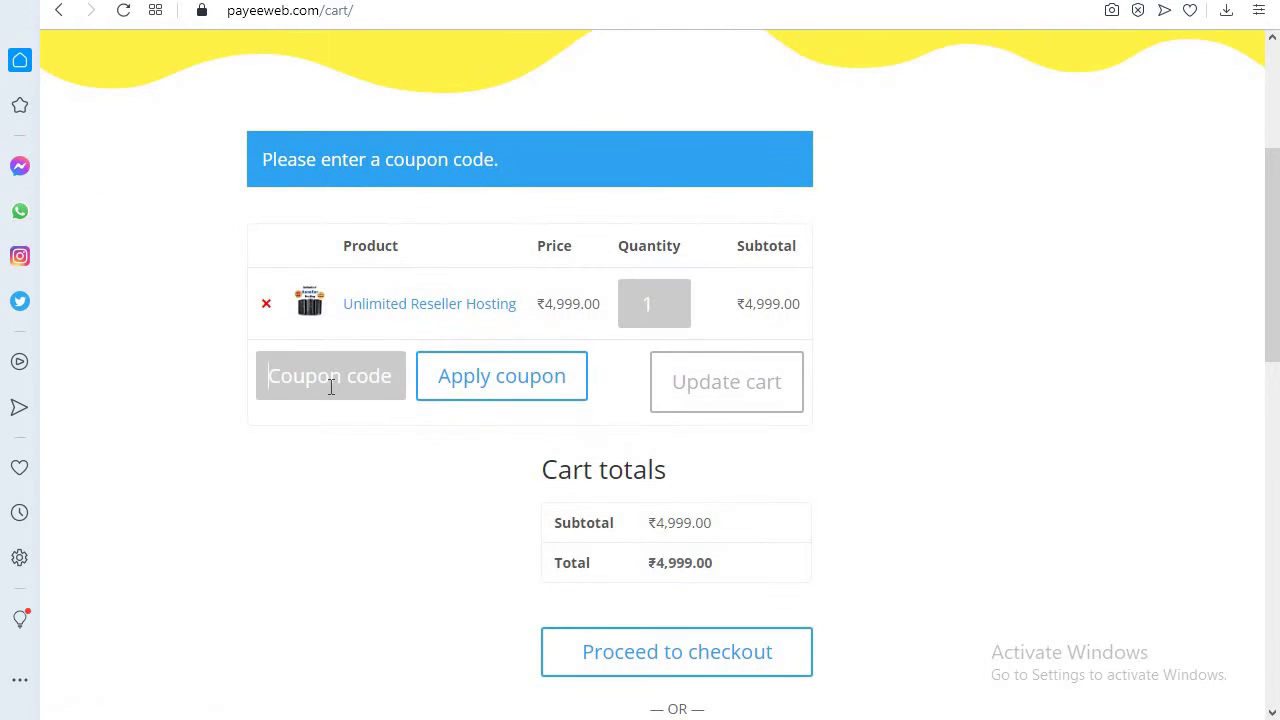
{"action": "type", "text": "50%OFF"}
{"action": "left_click", "coordinate": [491, 377]}
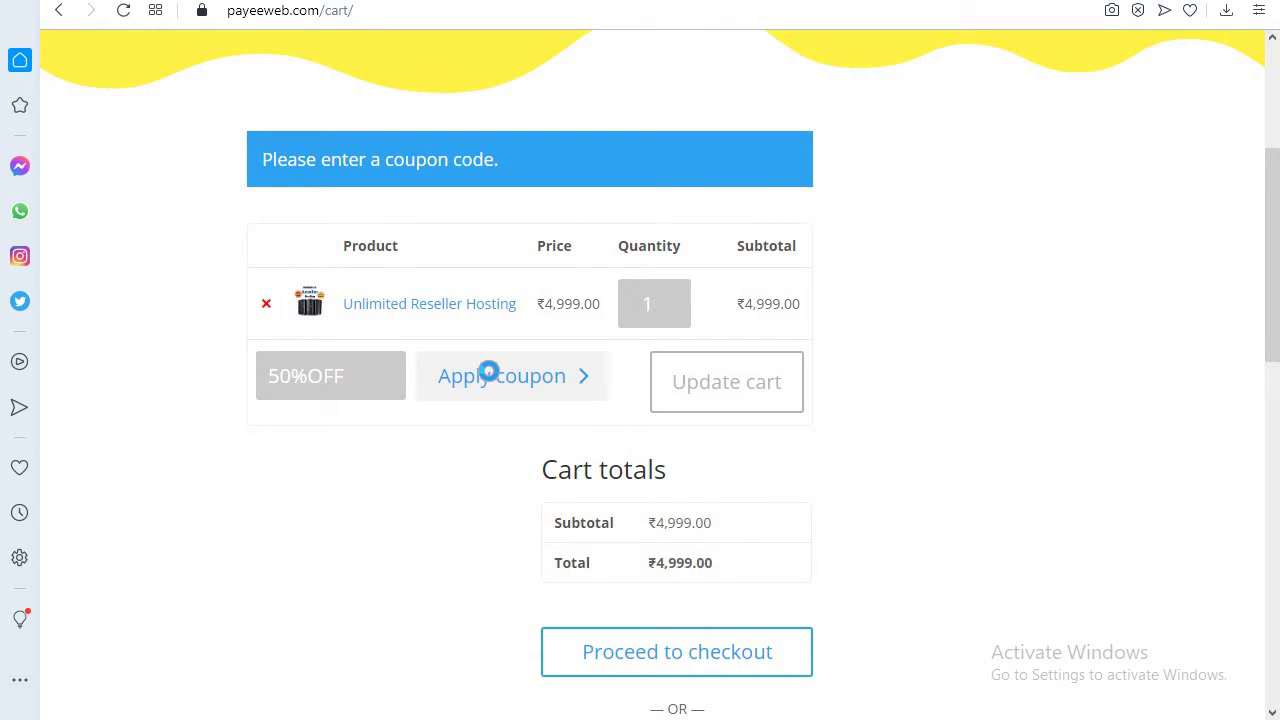
{"action": "scroll", "coordinate": [837, 434], "scroll_direction": "down", "scroll_amount": 1}
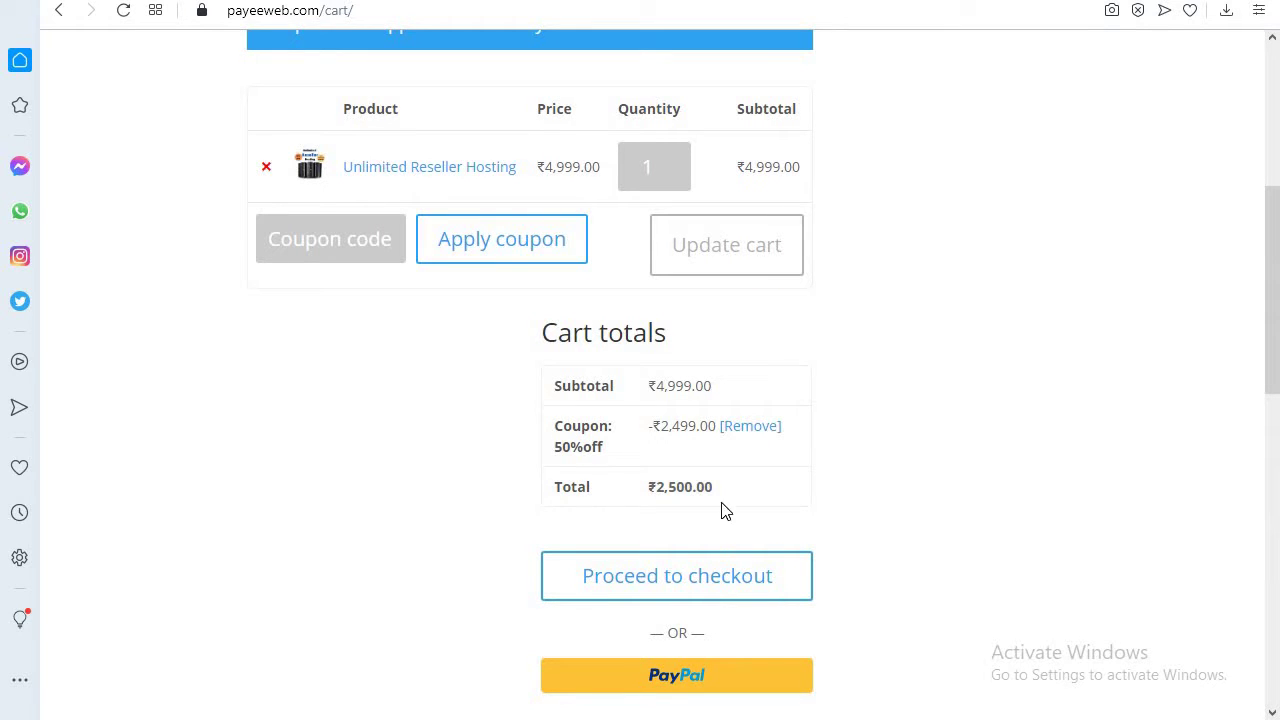
{"action": "scroll", "coordinate": [834, 486], "scroll_direction": "down", "scroll_amount": 1}
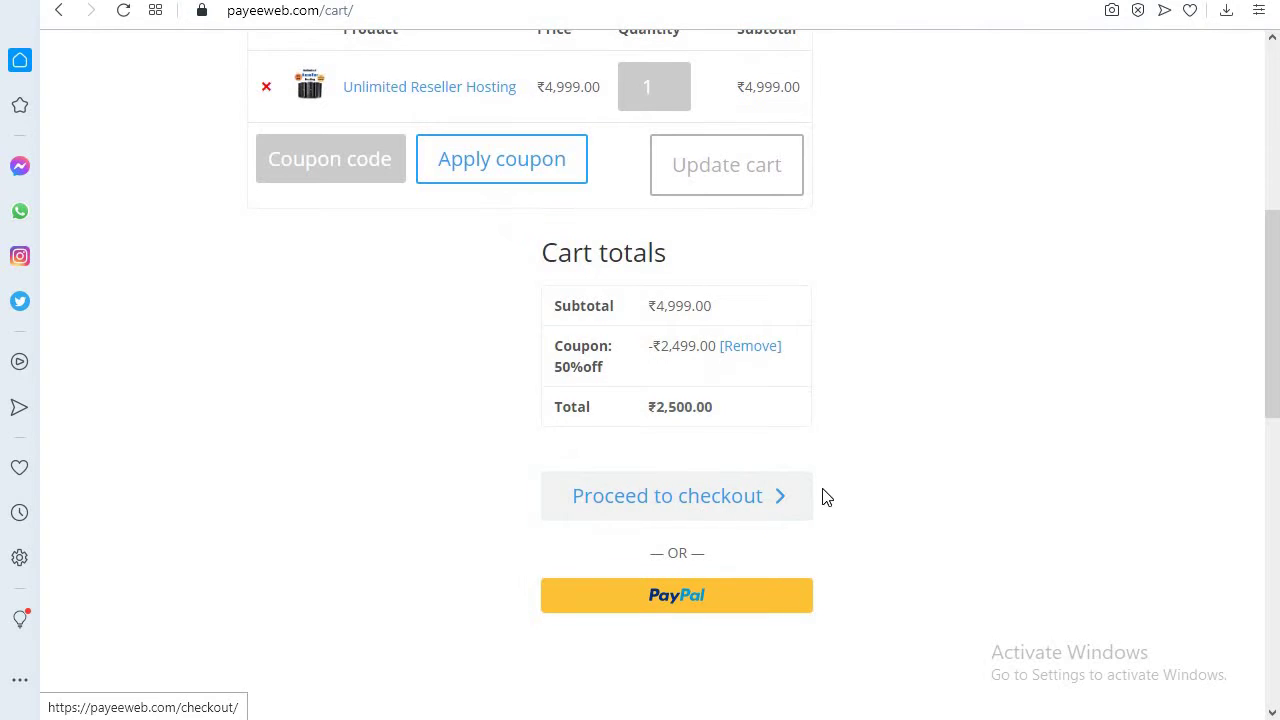
{"action": "scroll", "coordinate": [871, 494], "scroll_direction": "up", "scroll_amount": 5}
{"action": "scroll", "coordinate": [876, 497], "scroll_direction": "down", "scroll_amount": 3}
{"action": "scroll", "coordinate": [876, 497], "scroll_direction": "up", "scroll_amount": 3}
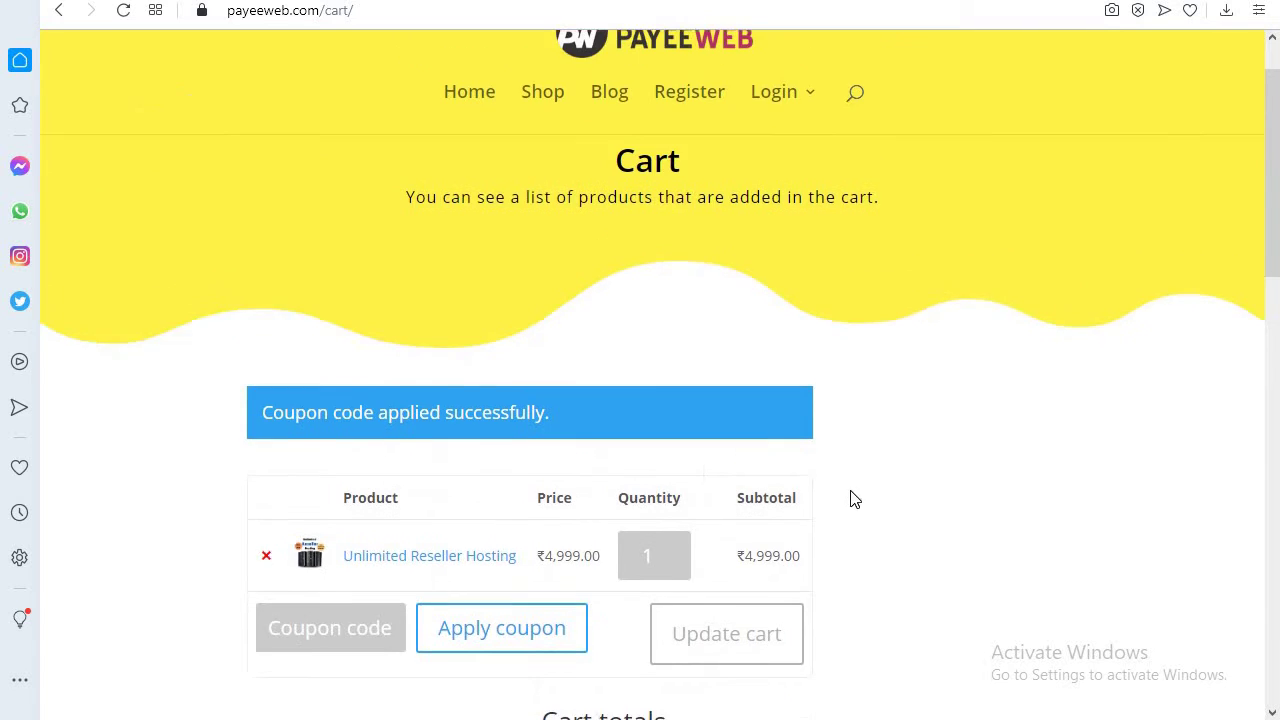
{"action": "scroll", "coordinate": [851, 497], "scroll_direction": "down", "scroll_amount": 1}
{"action": "scroll", "coordinate": [373, 458], "scroll_direction": "down", "scroll_amount": 4}
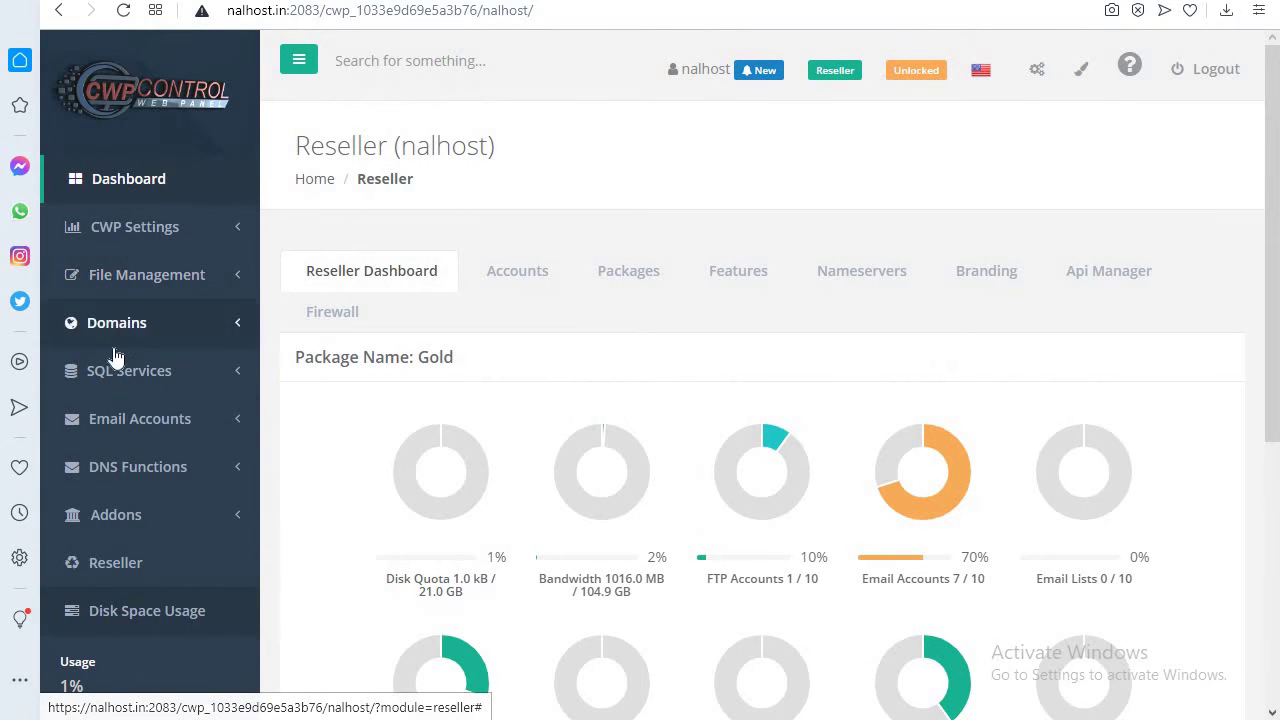
- View the Gold package usage under Reseller > Manage, then return to the CWP dashboard
{"action": "scroll", "coordinate": [119, 500], "scroll_direction": "down", "scroll_amount": 2}
{"action": "left_click", "coordinate": [120, 366]}
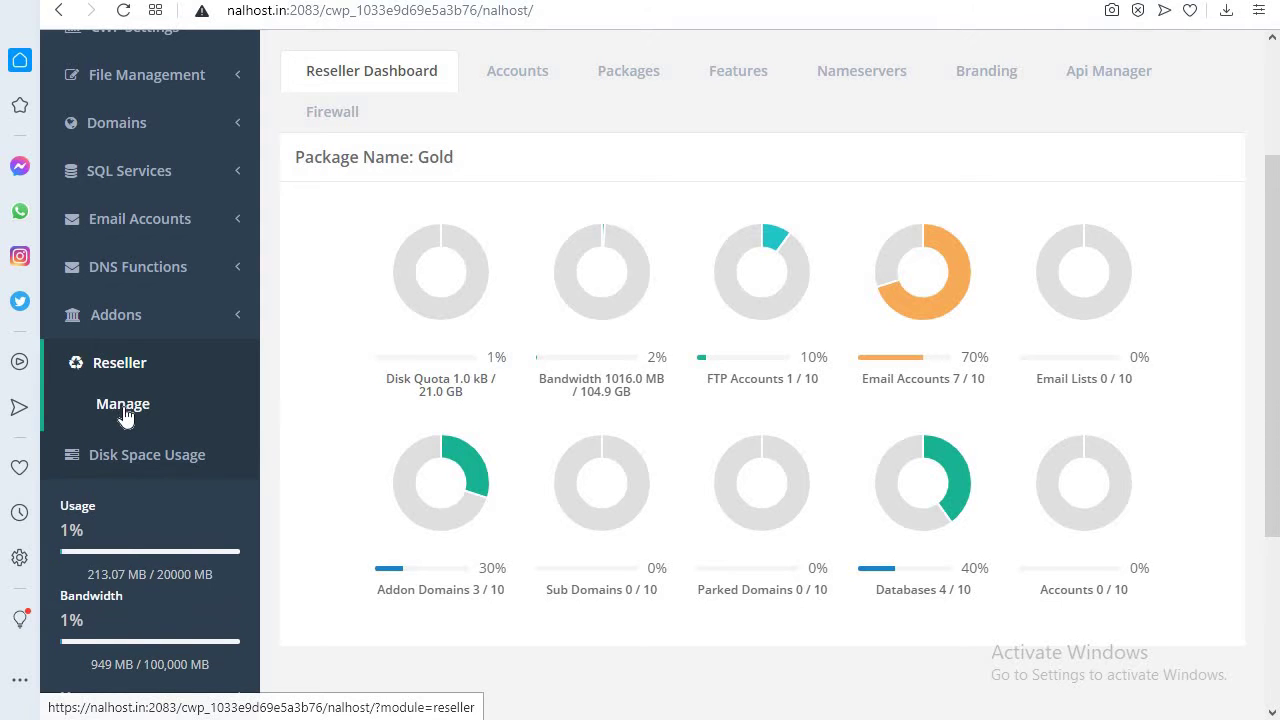
{"action": "left_click", "coordinate": [122, 406]}
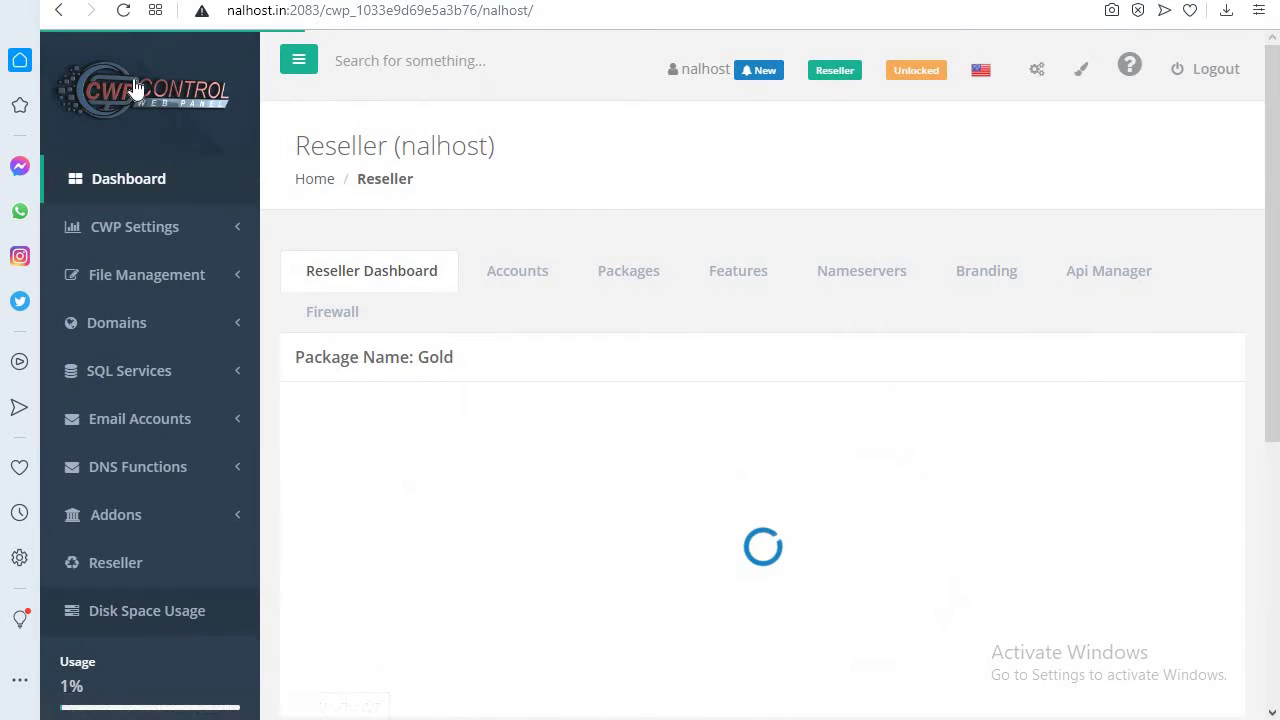
{"action": "left_click", "coordinate": [138, 188]}
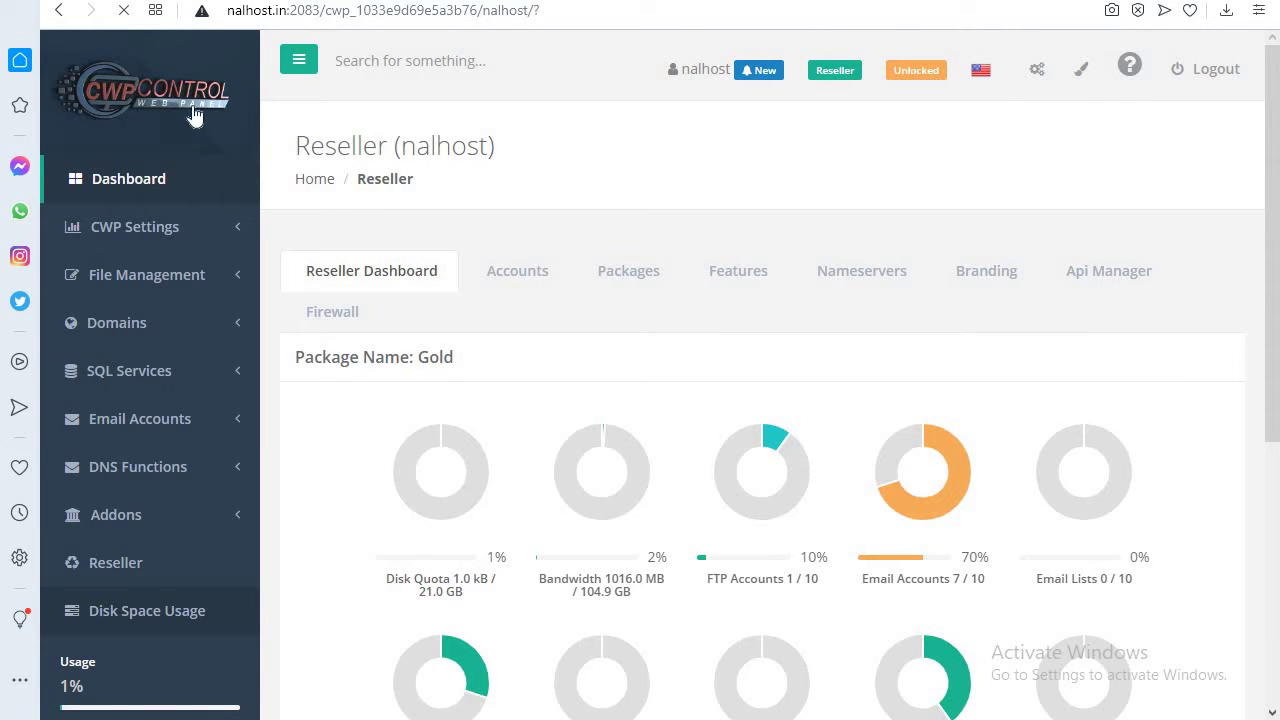
{"action": "scroll", "coordinate": [657, 491], "scroll_direction": "down", "scroll_amount": 4}
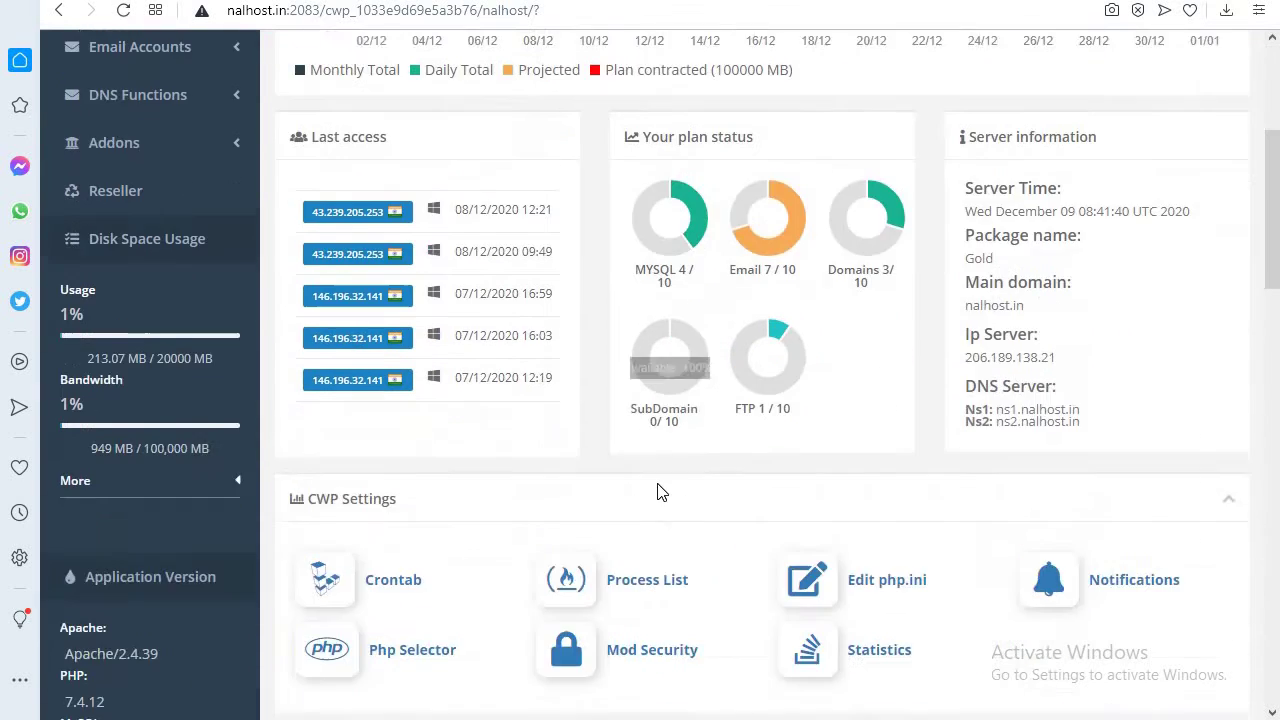
{"action": "scroll", "coordinate": [594, 400], "scroll_direction": "up", "scroll_amount": 3}
{"action": "scroll", "coordinate": [594, 462], "scroll_direction": "down", "scroll_amount": 5}
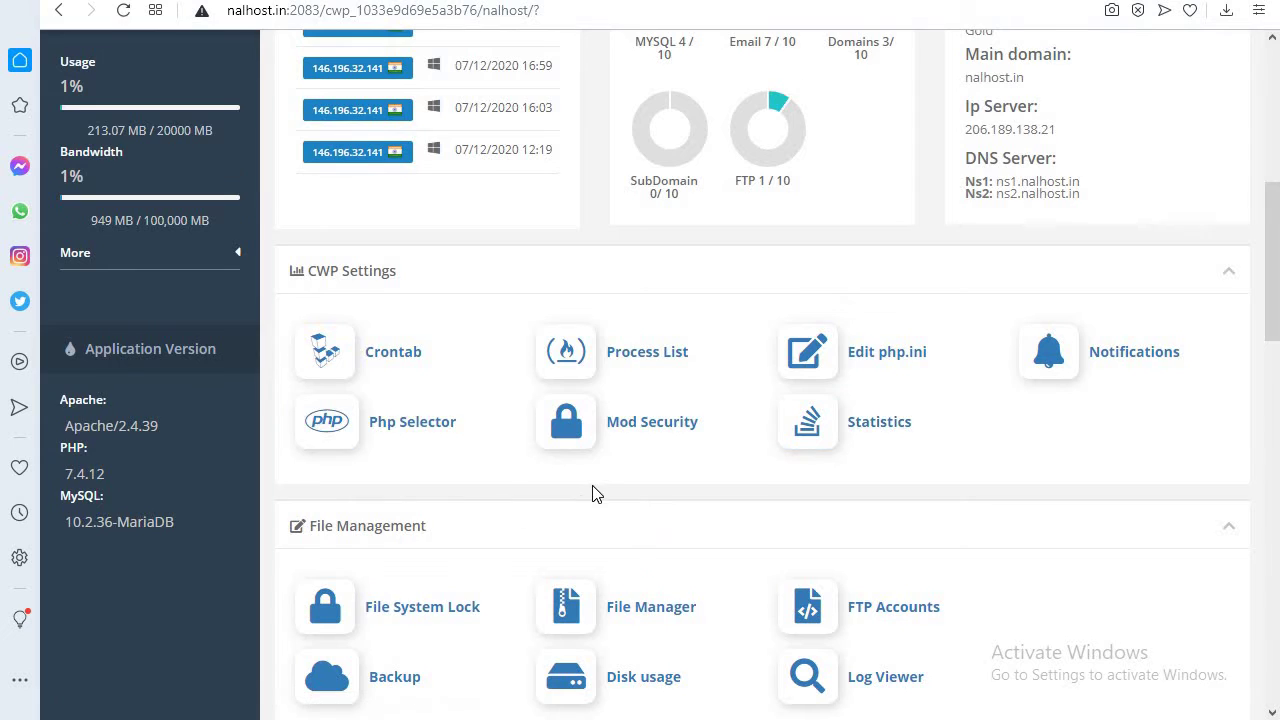
{"action": "scroll", "coordinate": [592, 491], "scroll_direction": "down", "scroll_amount": 2}
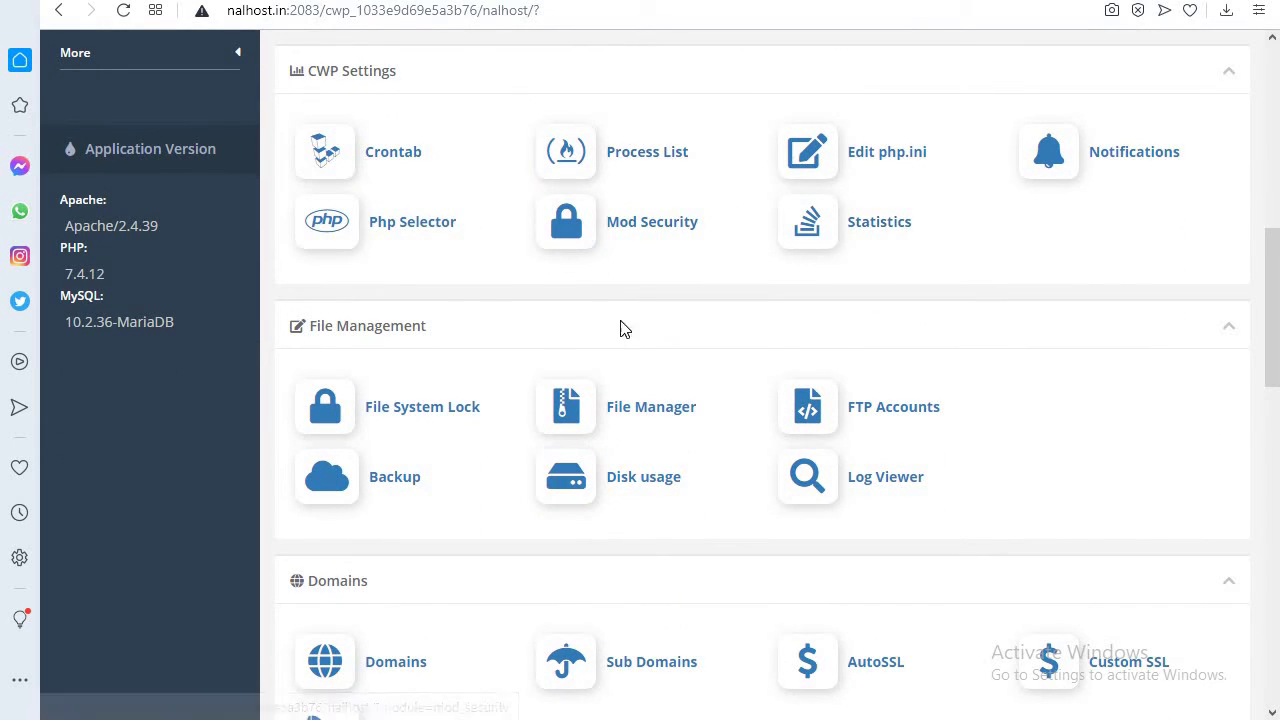
{"action": "left_click", "coordinate": [572, 472]}
{"action": "scroll", "coordinate": [540, 475], "scroll_direction": "down", "scroll_amount": 1}
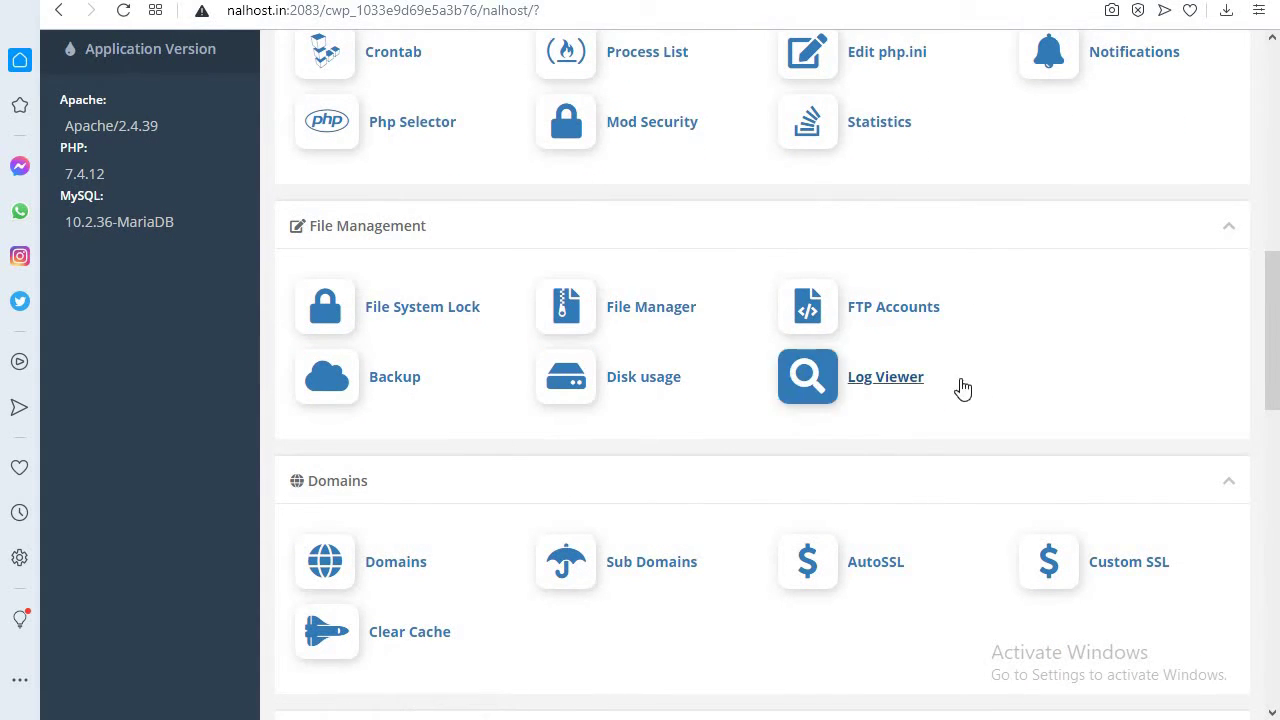
{"action": "scroll", "coordinate": [957, 386], "scroll_direction": "down", "scroll_amount": 2}
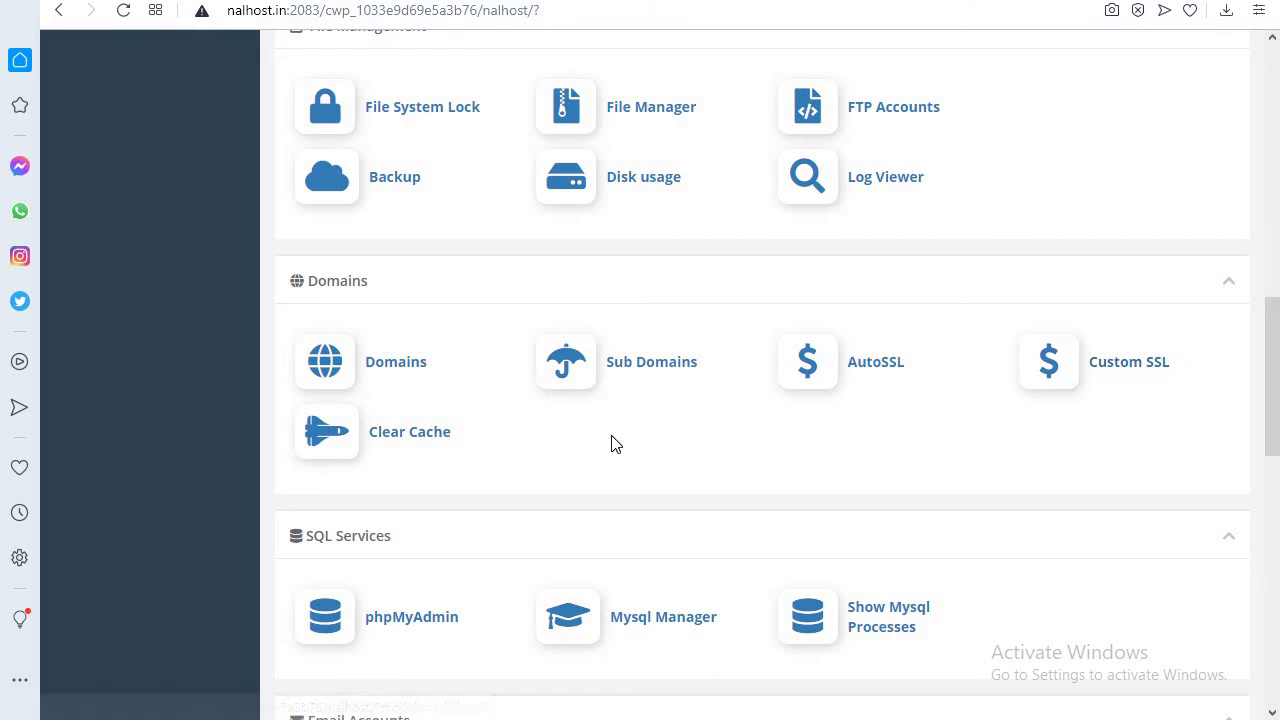
{"action": "scroll", "coordinate": [588, 428], "scroll_direction": "down", "scroll_amount": 1}
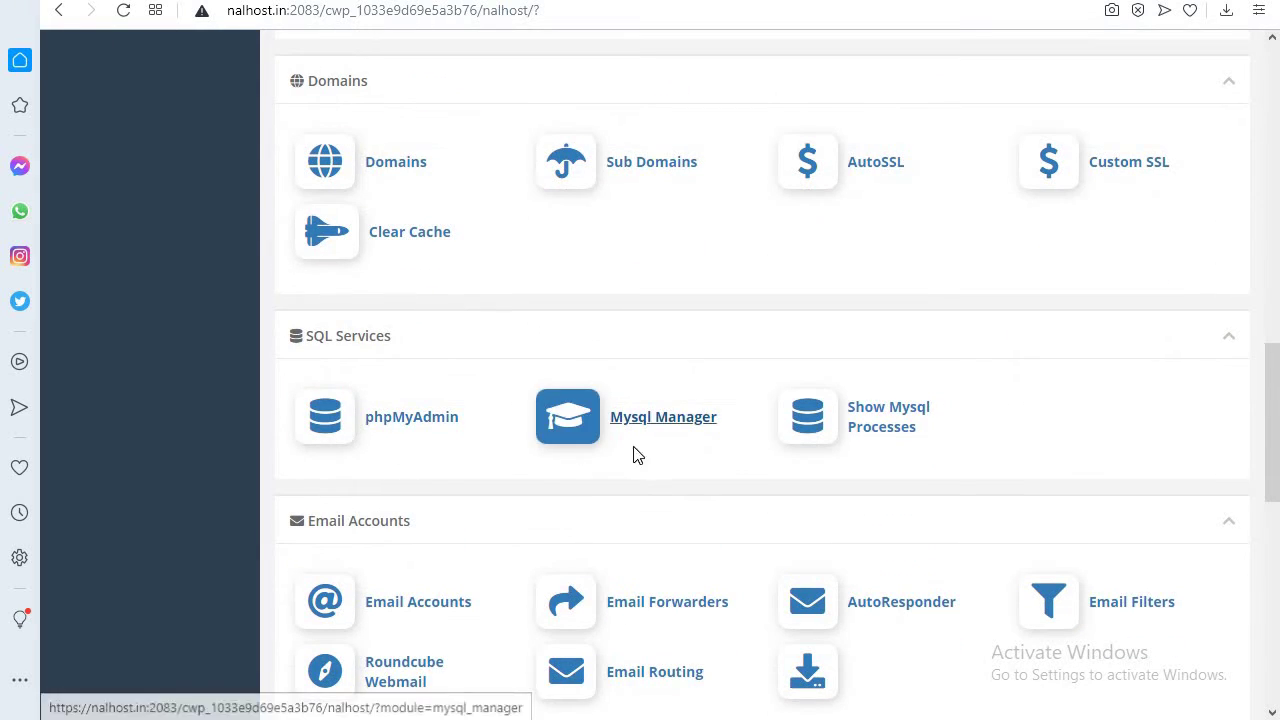
{"action": "scroll", "coordinate": [606, 505], "scroll_direction": "down", "scroll_amount": 2}
{"action": "scroll", "coordinate": [606, 485], "scroll_direction": "down", "scroll_amount": 2}
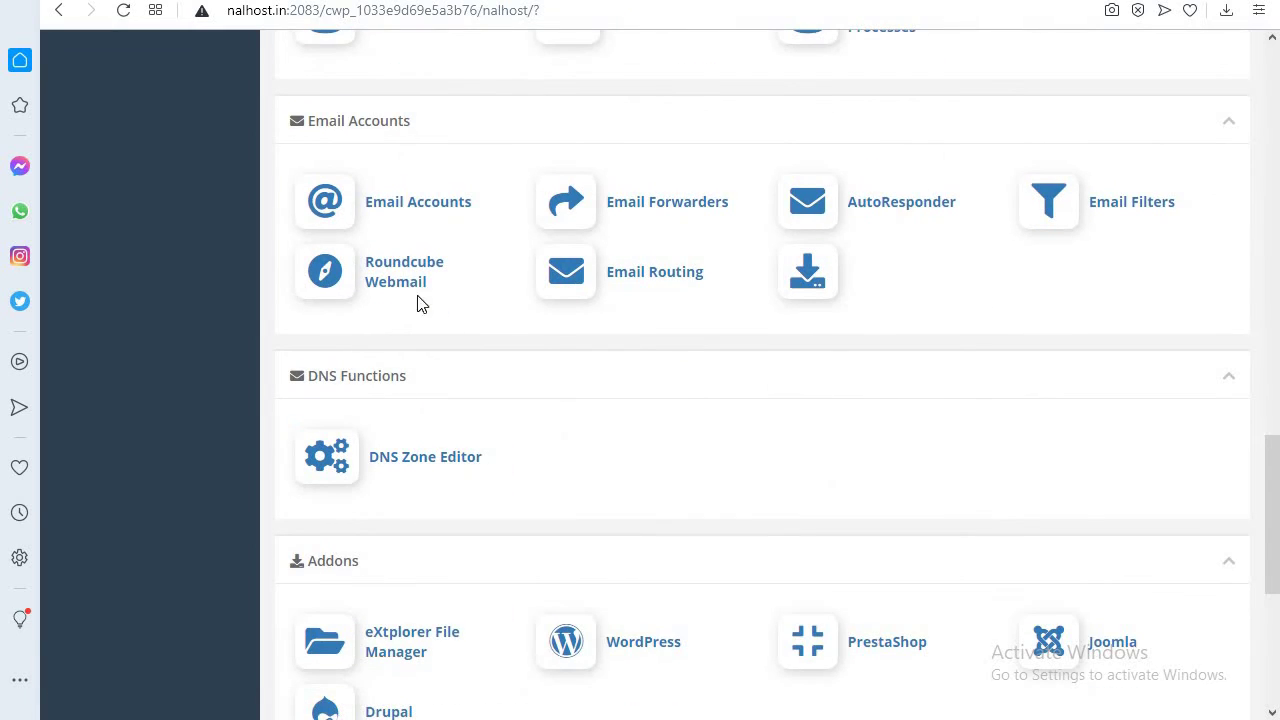
{"action": "scroll", "coordinate": [630, 400], "scroll_direction": "down", "scroll_amount": 1}
{"action": "scroll", "coordinate": [645, 410], "scroll_direction": "down", "scroll_amount": 2}
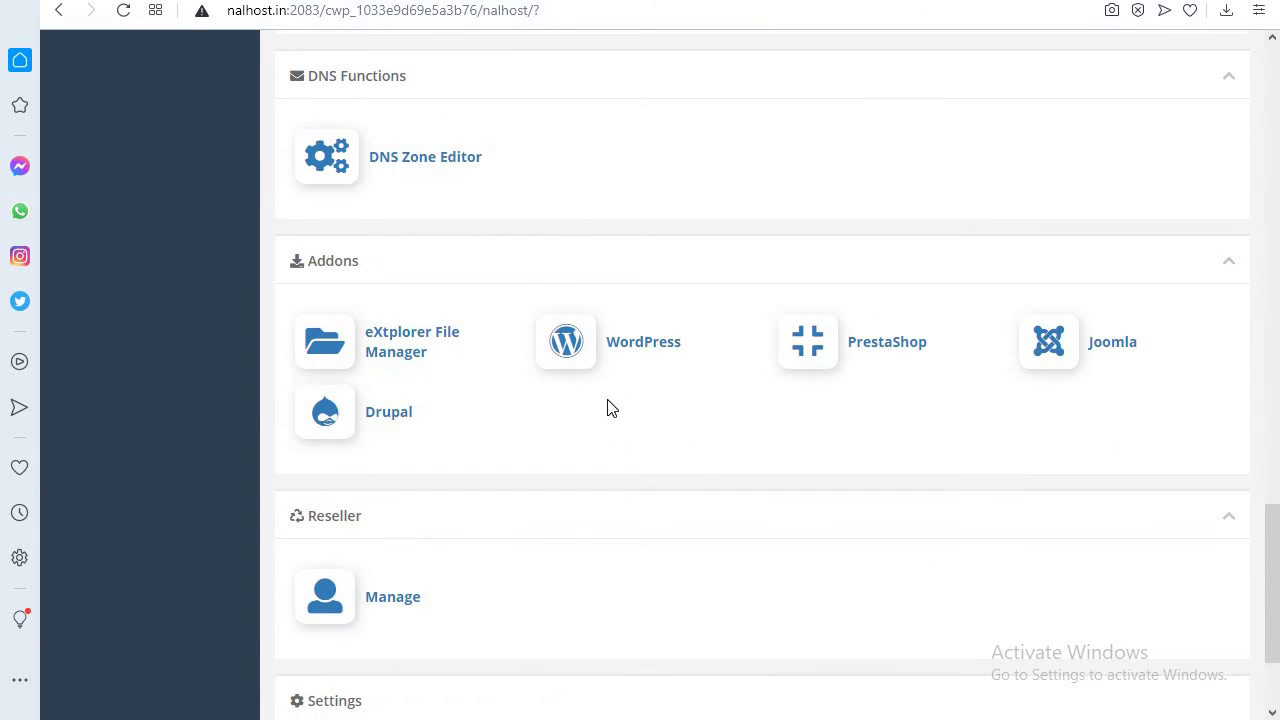
{"action": "scroll", "coordinate": [610, 409], "scroll_direction": "down", "scroll_amount": 2}
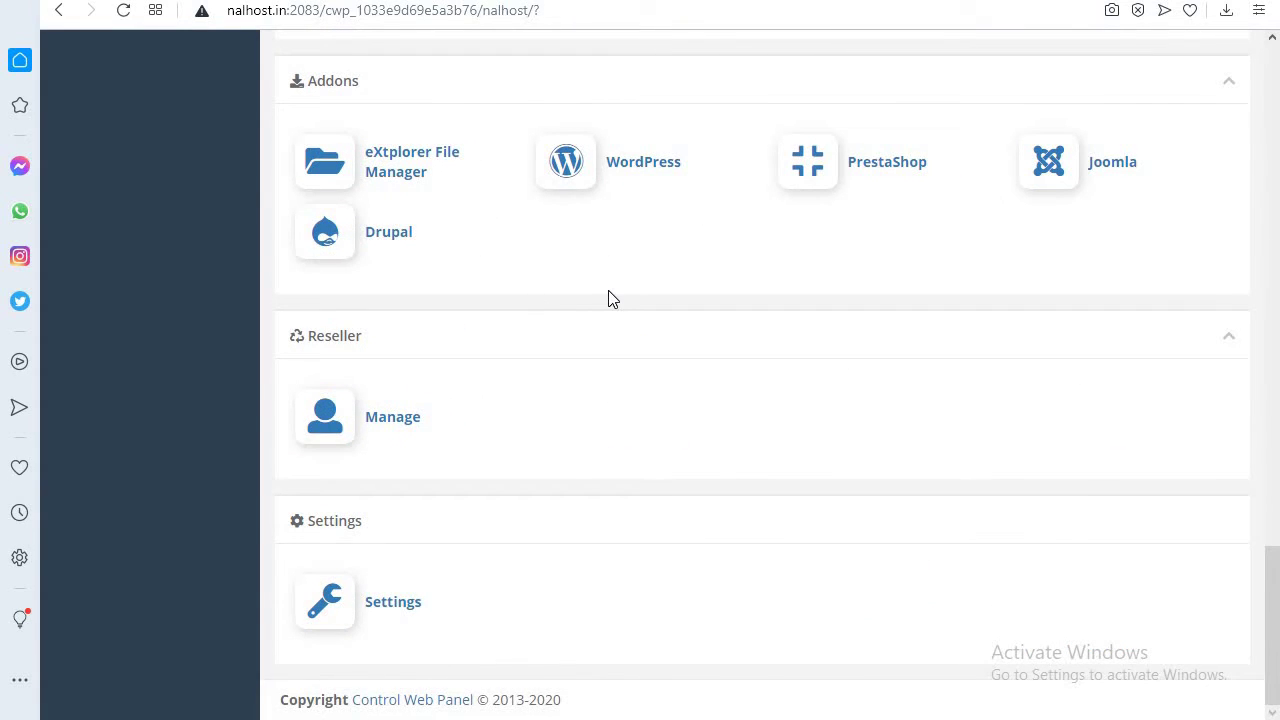
{"action": "scroll", "coordinate": [645, 306], "scroll_direction": "up", "scroll_amount": 1}
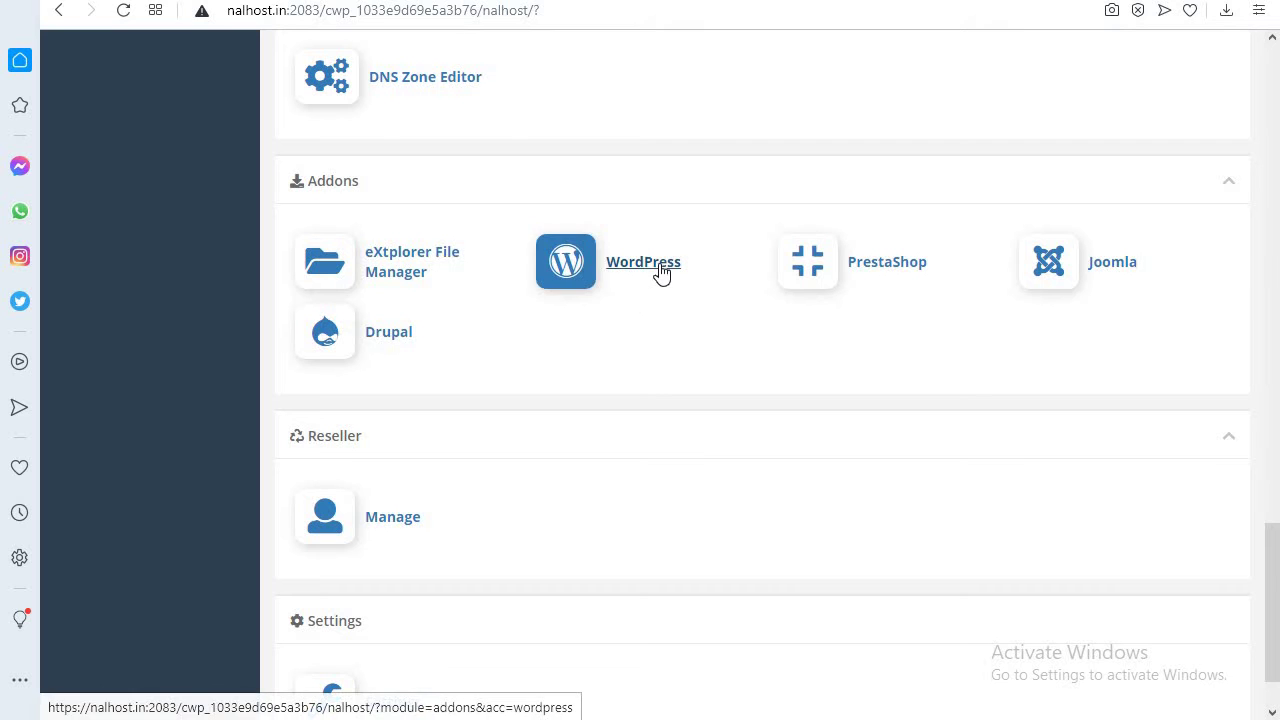
{"action": "scroll", "coordinate": [500, 528], "scroll_direction": "down", "scroll_amount": 1}
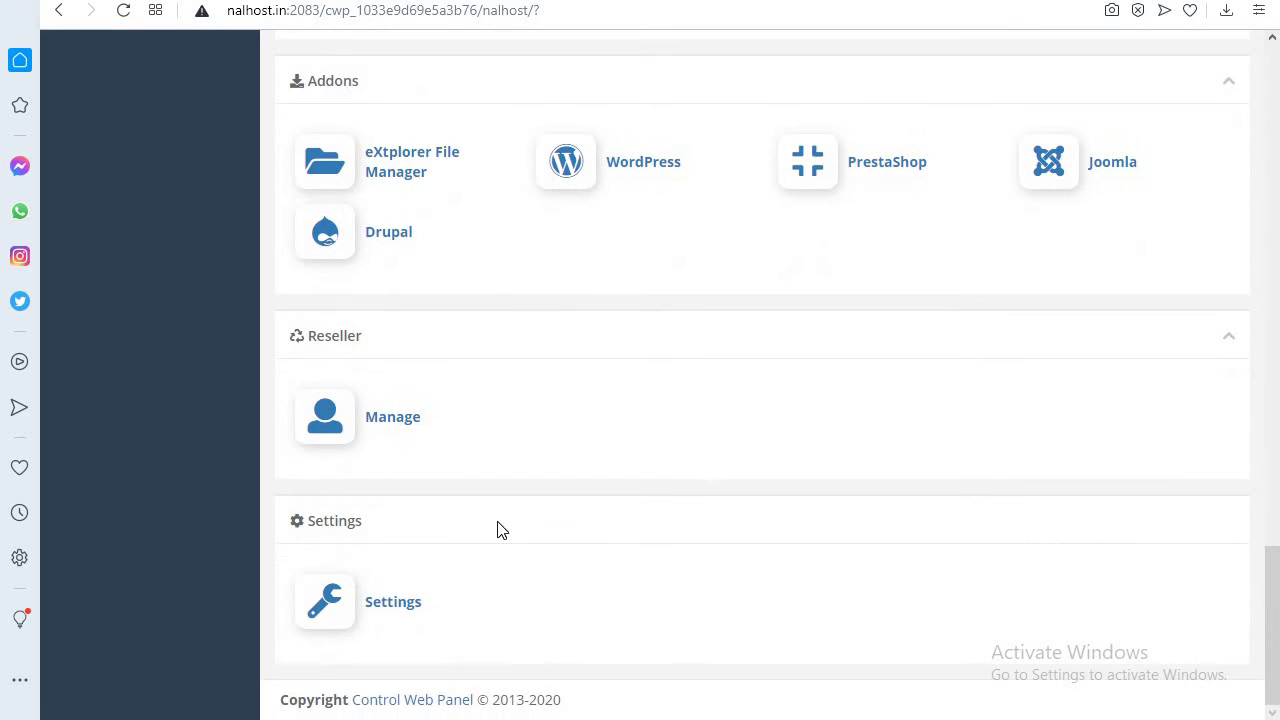
{"action": "scroll", "coordinate": [503, 527], "scroll_direction": "up", "scroll_amount": 4}
{"action": "scroll", "coordinate": [505, 515], "scroll_direction": "up", "scroll_amount": 4}
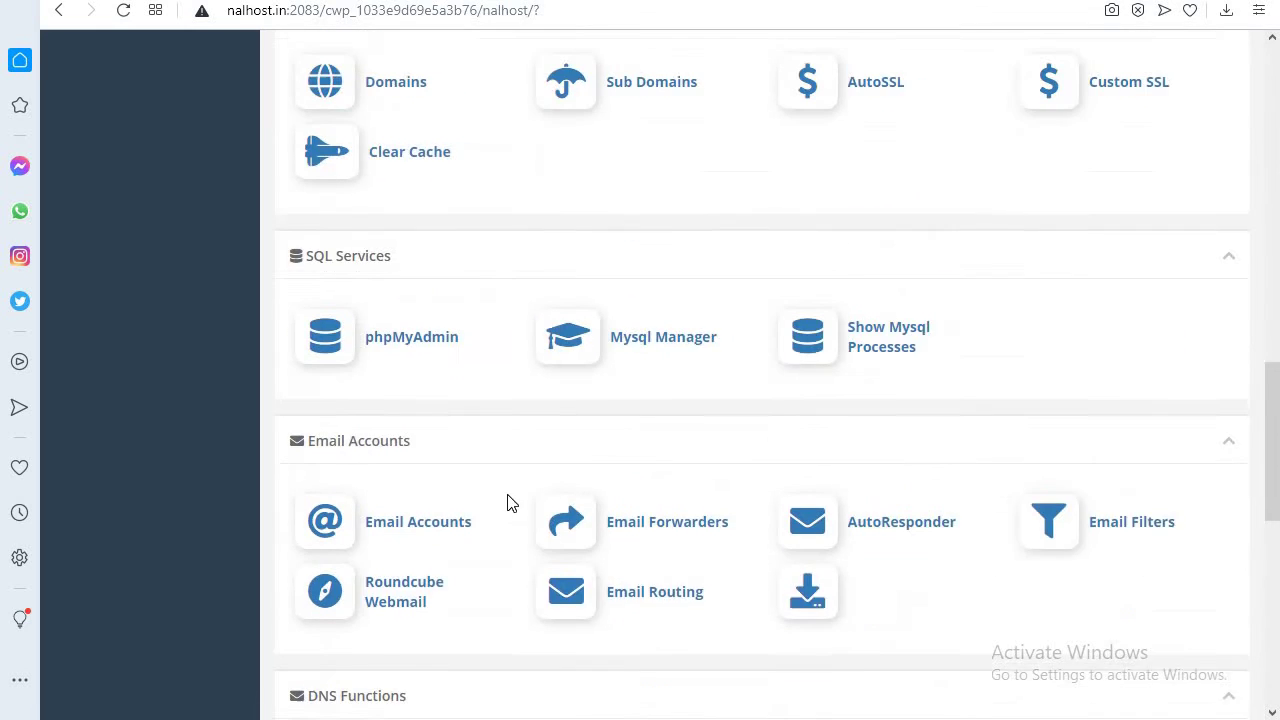
{"action": "scroll", "coordinate": [512, 450], "scroll_direction": "down", "scroll_amount": 1}
{"action": "scroll", "coordinate": [518, 396], "scroll_direction": "up", "scroll_amount": 9}
{"action": "scroll", "coordinate": [520, 398], "scroll_direction": "up", "scroll_amount": 6}
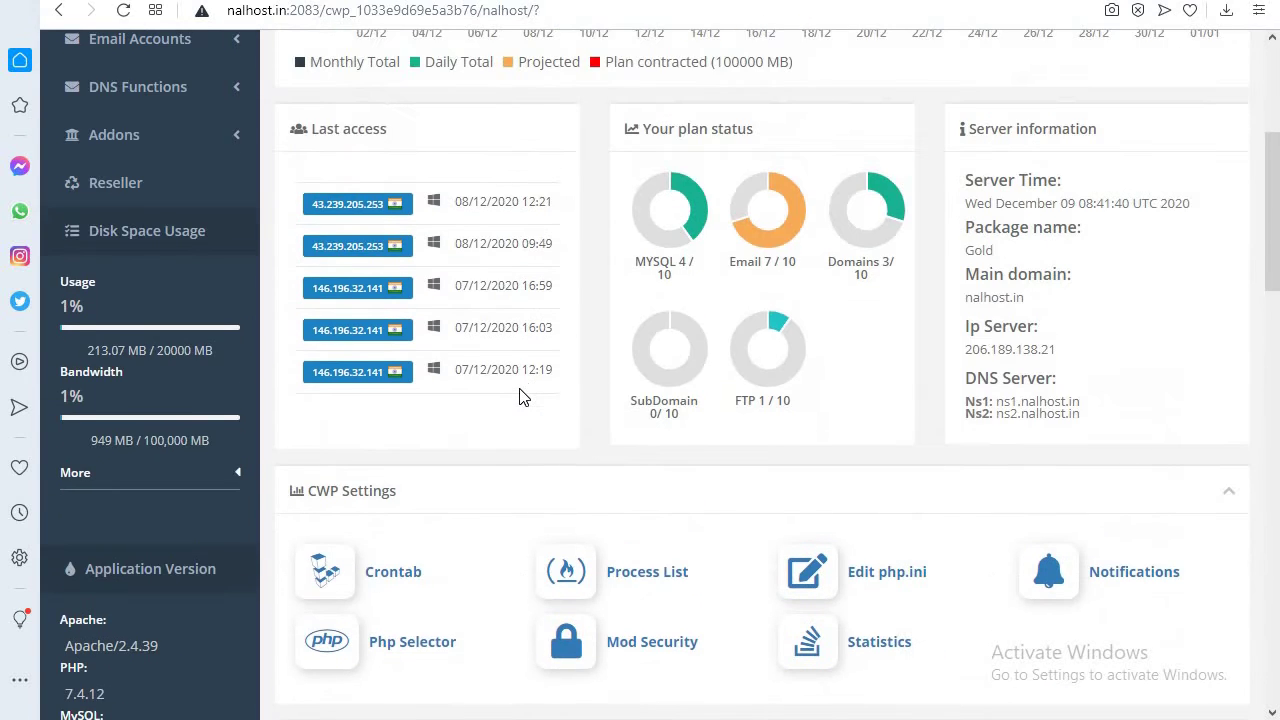
- Visit Domains > Domains, then show the Accounts list under Reseller > Manage
{"action": "left_click", "coordinate": [118, 324]}
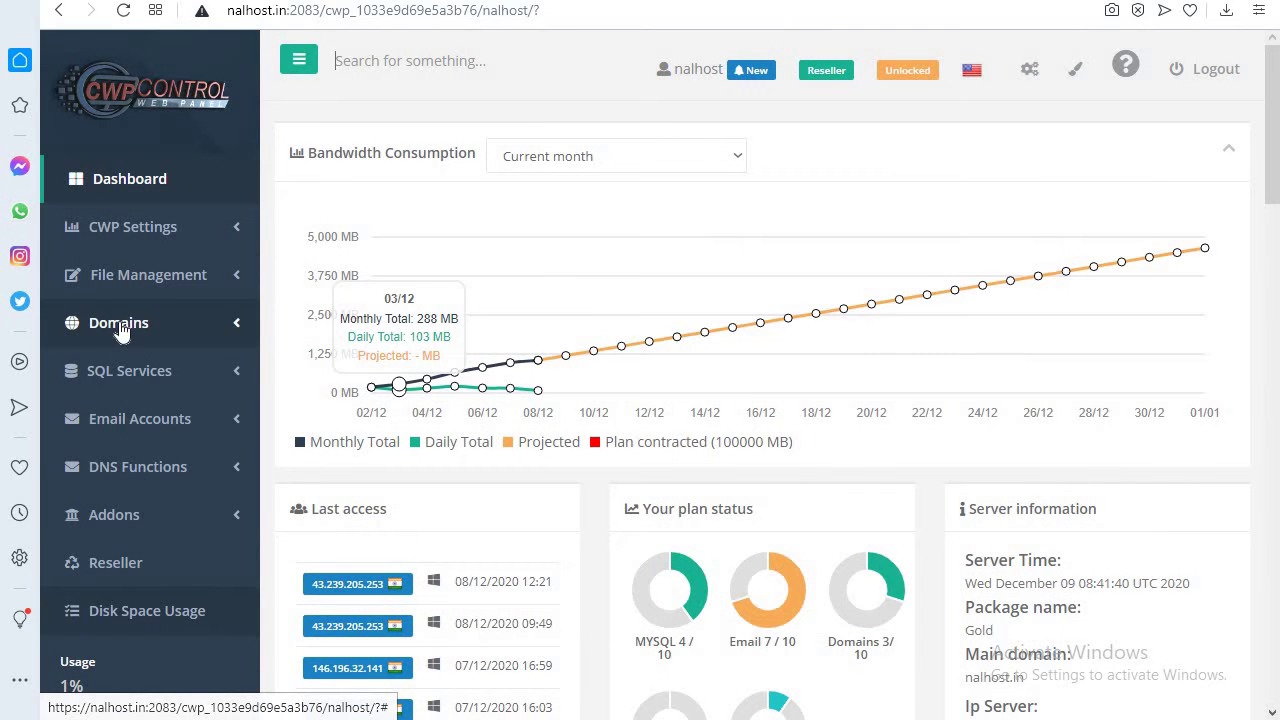
{"action": "left_click", "coordinate": [134, 369]}
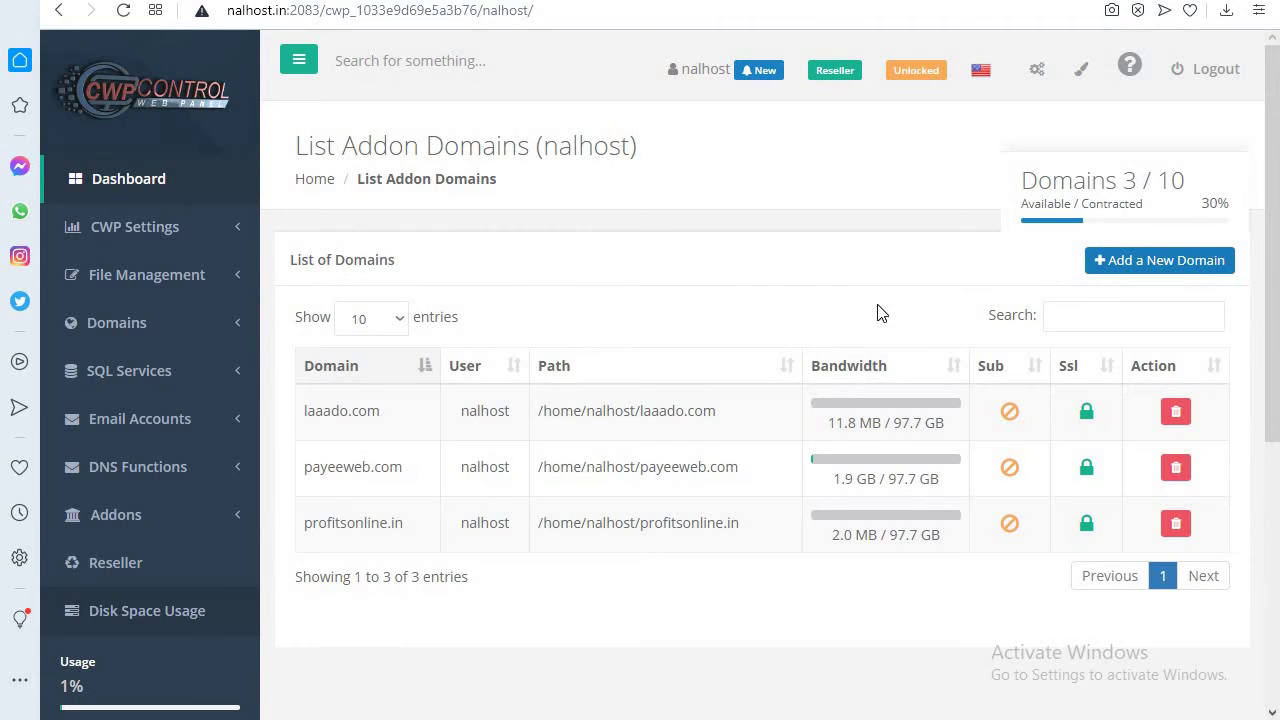
{"action": "scroll", "coordinate": [115, 368], "scroll_direction": "down", "scroll_amount": 2}
{"action": "left_click", "coordinate": [112, 368]}
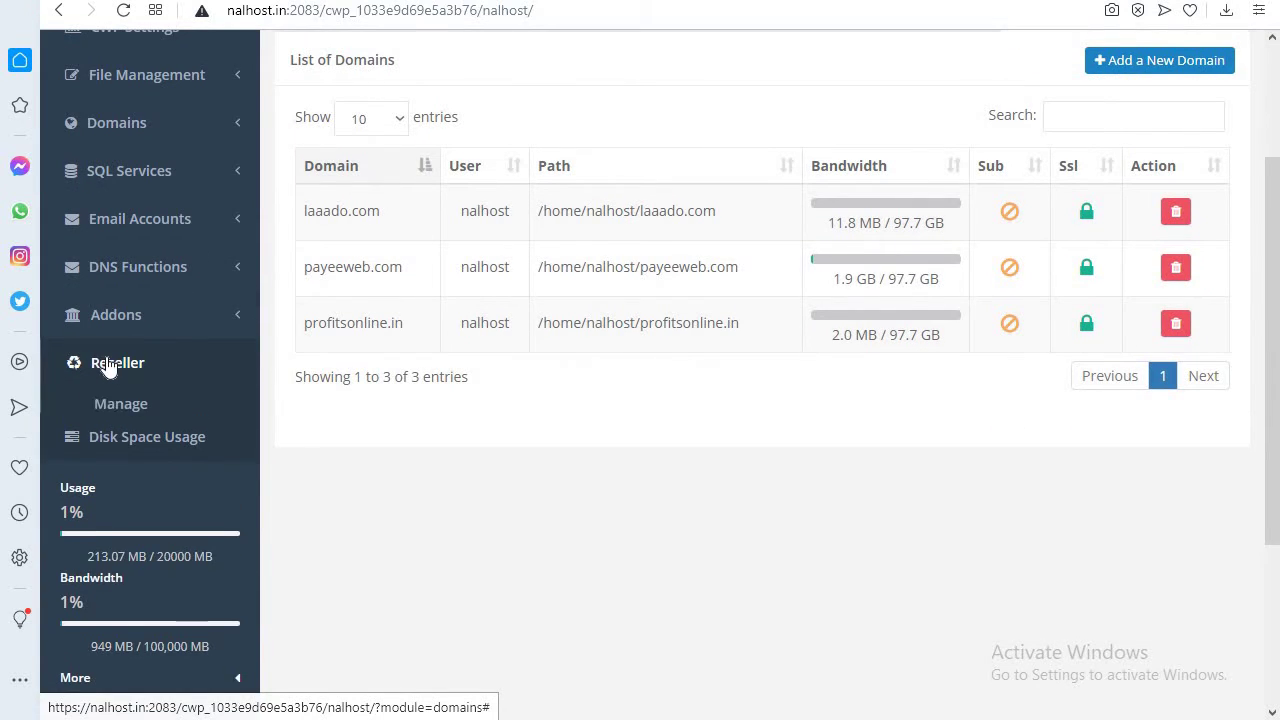
{"action": "left_click", "coordinate": [133, 403]}
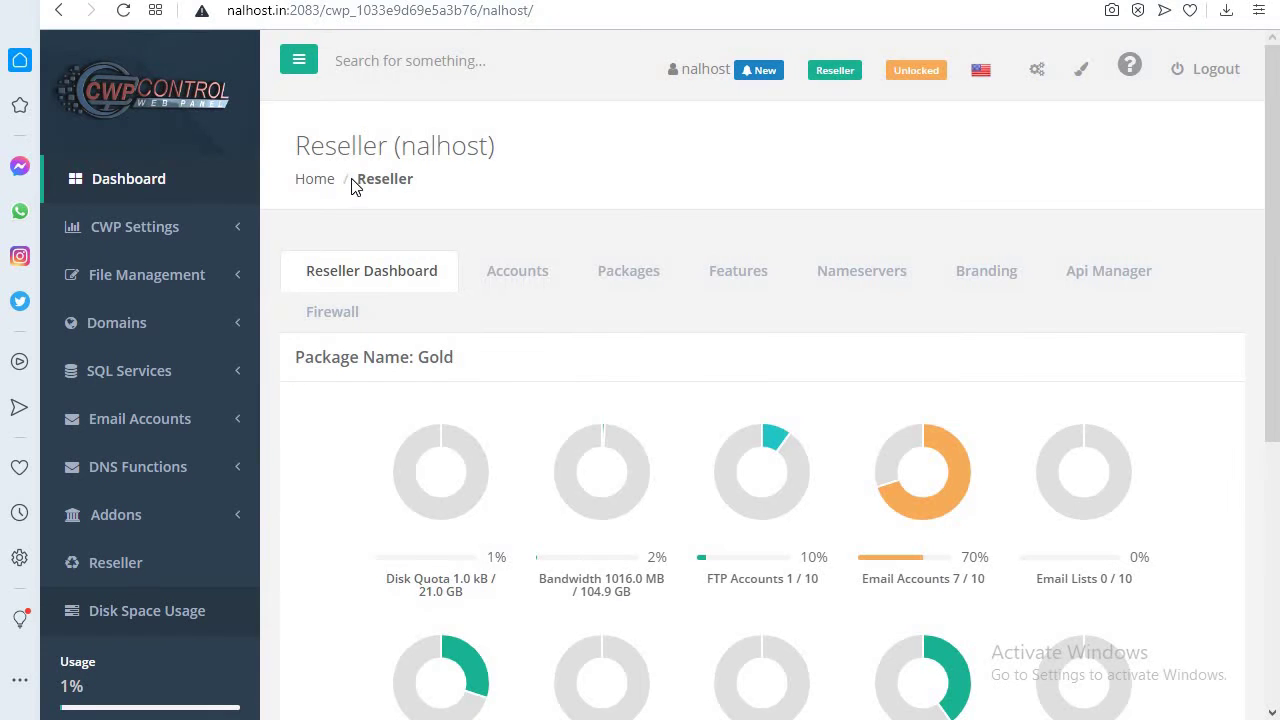
{"action": "left_click", "coordinate": [518, 283]}
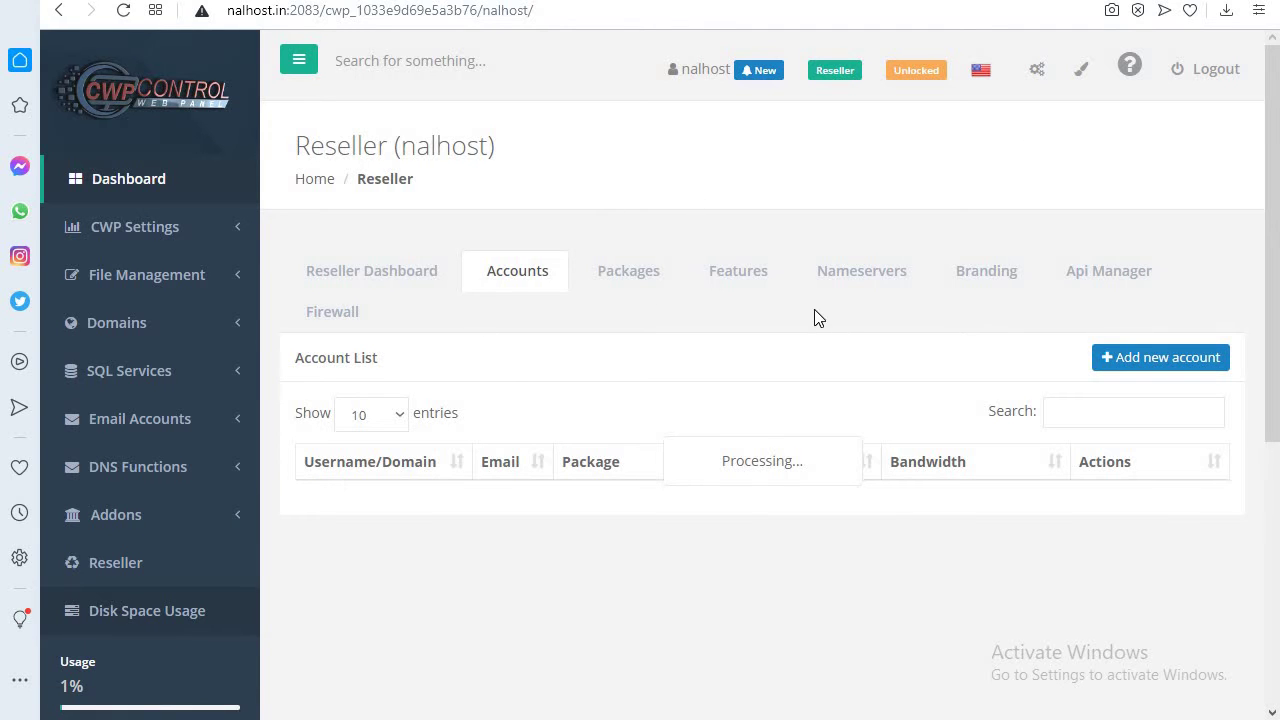
- Switch the Reseller page to its Packages list, which has 0 entries
{"action": "left_click", "coordinate": [638, 282]}
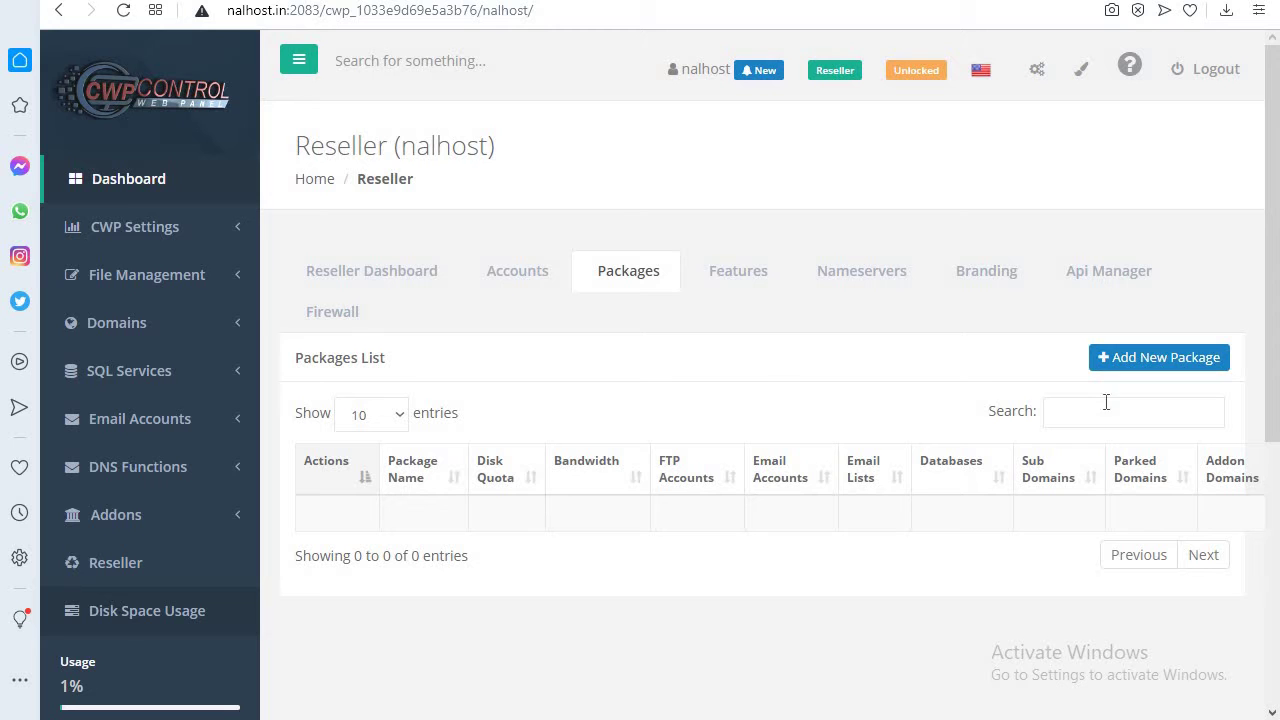
- Start a new package named Silver with 2000 MB disk, 5000 MB bandwidth and 1 FTP account
{"action": "left_click", "coordinate": [1137, 359]}
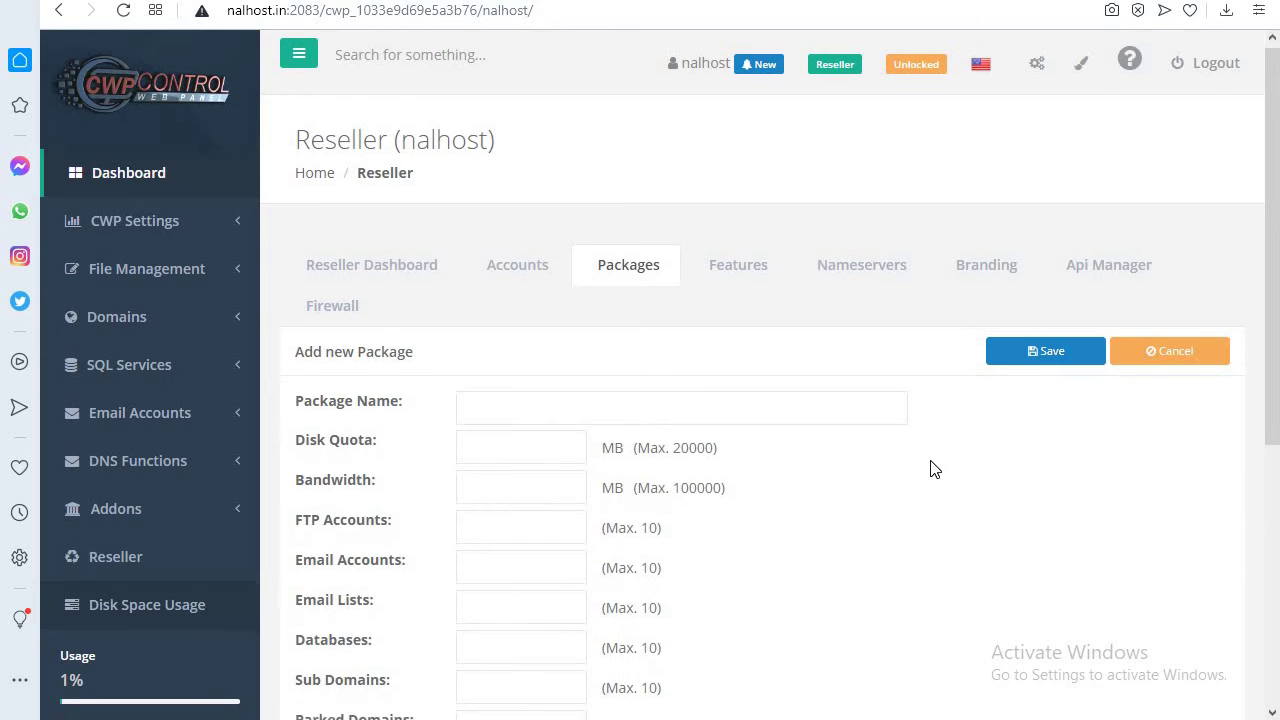
{"action": "scroll", "coordinate": [930, 468], "scroll_direction": "down", "scroll_amount": 2}
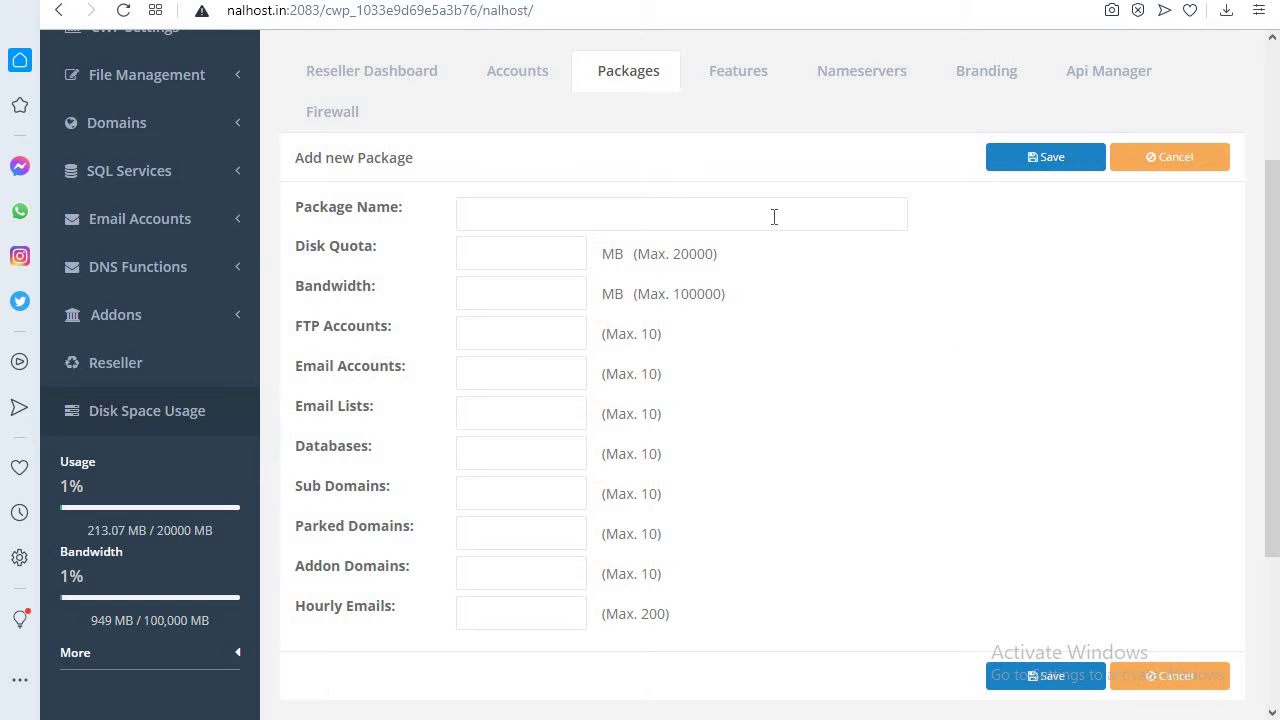
{"action": "left_click", "coordinate": [494, 201]}
{"action": "type", "text": "Silver"}
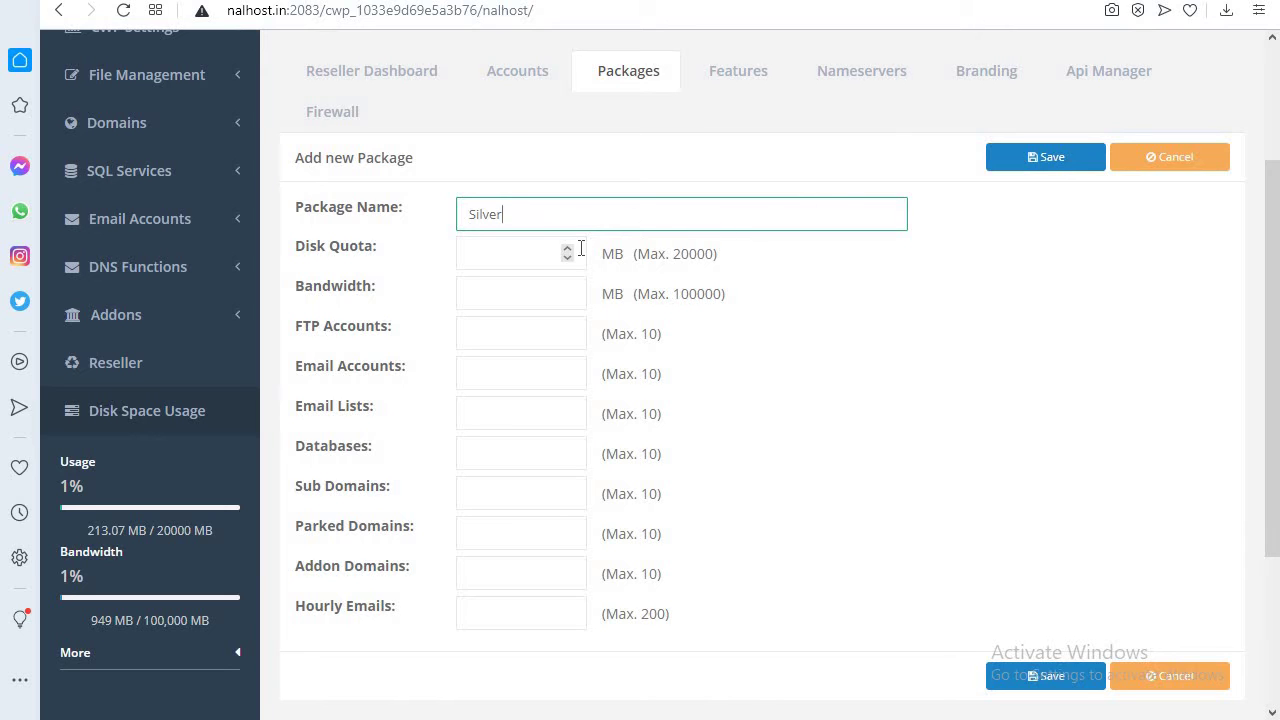
{"action": "left_click", "coordinate": [545, 254]}
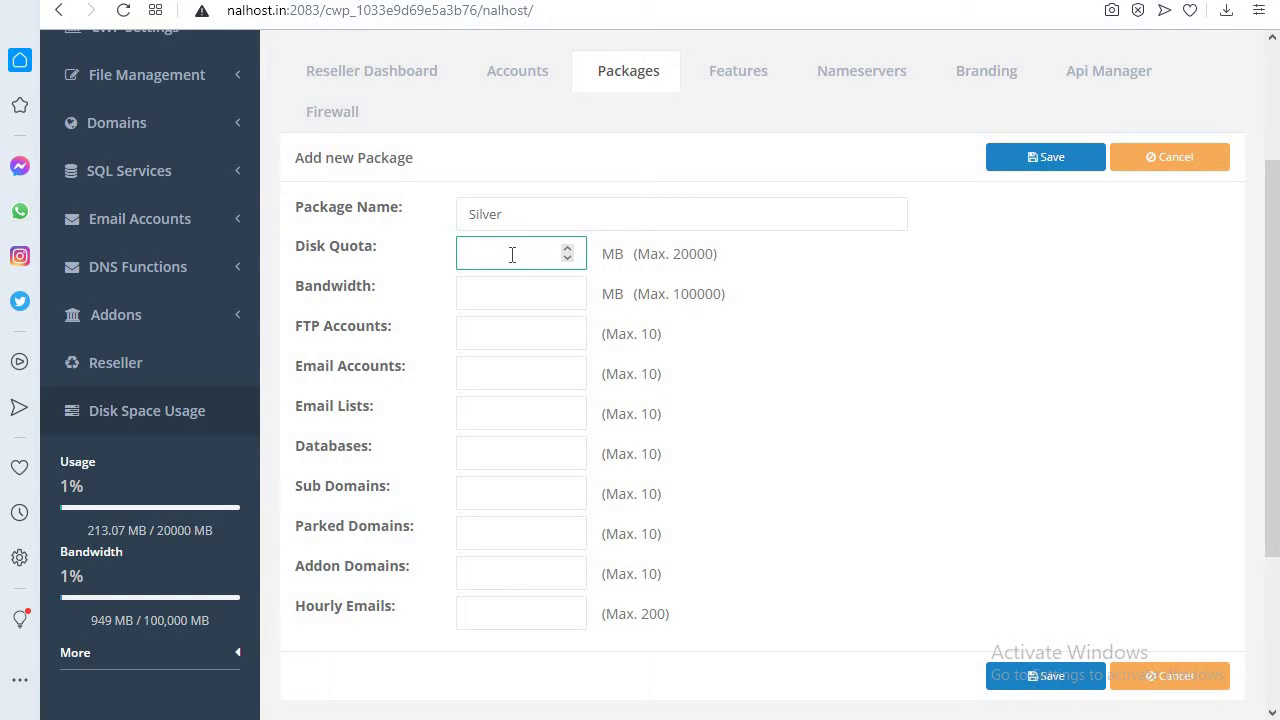
{"action": "type", "text": "2000"}
{"action": "left_click", "coordinate": [503, 290]}
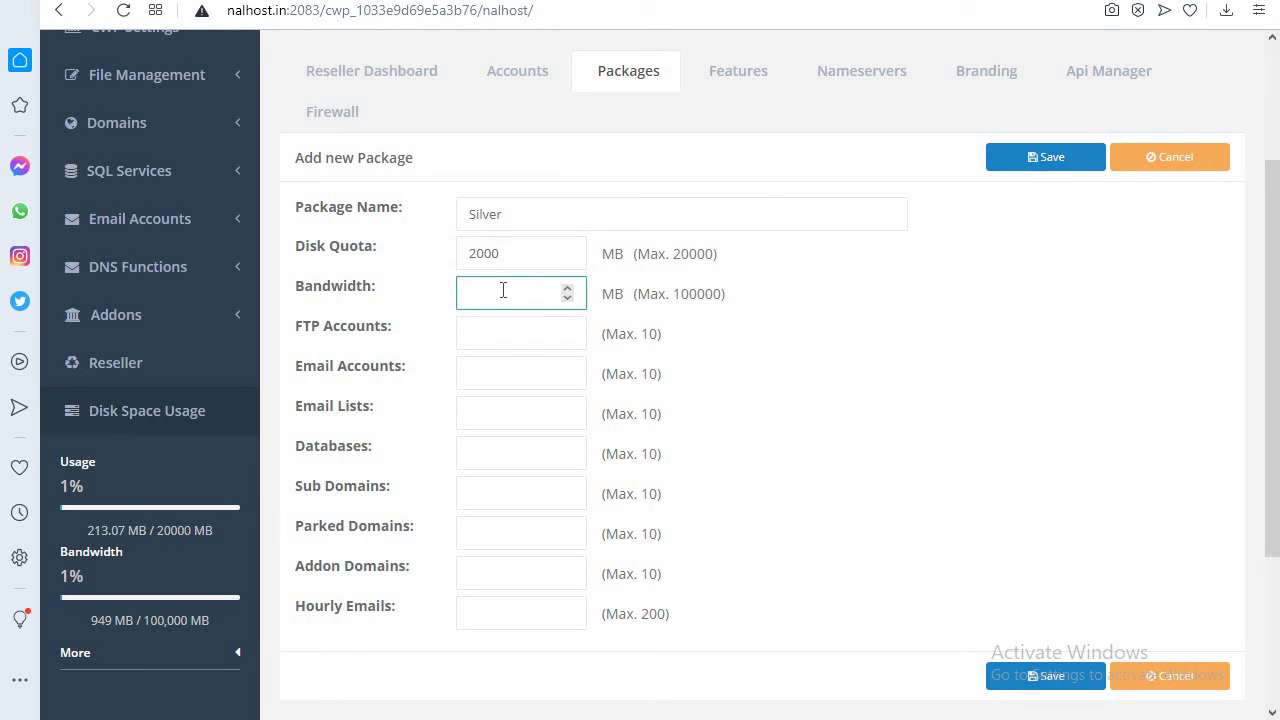
{"action": "type", "text": "2000"}
{"action": "key", "text": "BackSpace"}
{"action": "key", "text": "BackSpace"}
{"action": "key", "text": "BackSpace"}
{"action": "type", "text": "00"}
{"action": "left_click", "coordinate": [471, 334]}
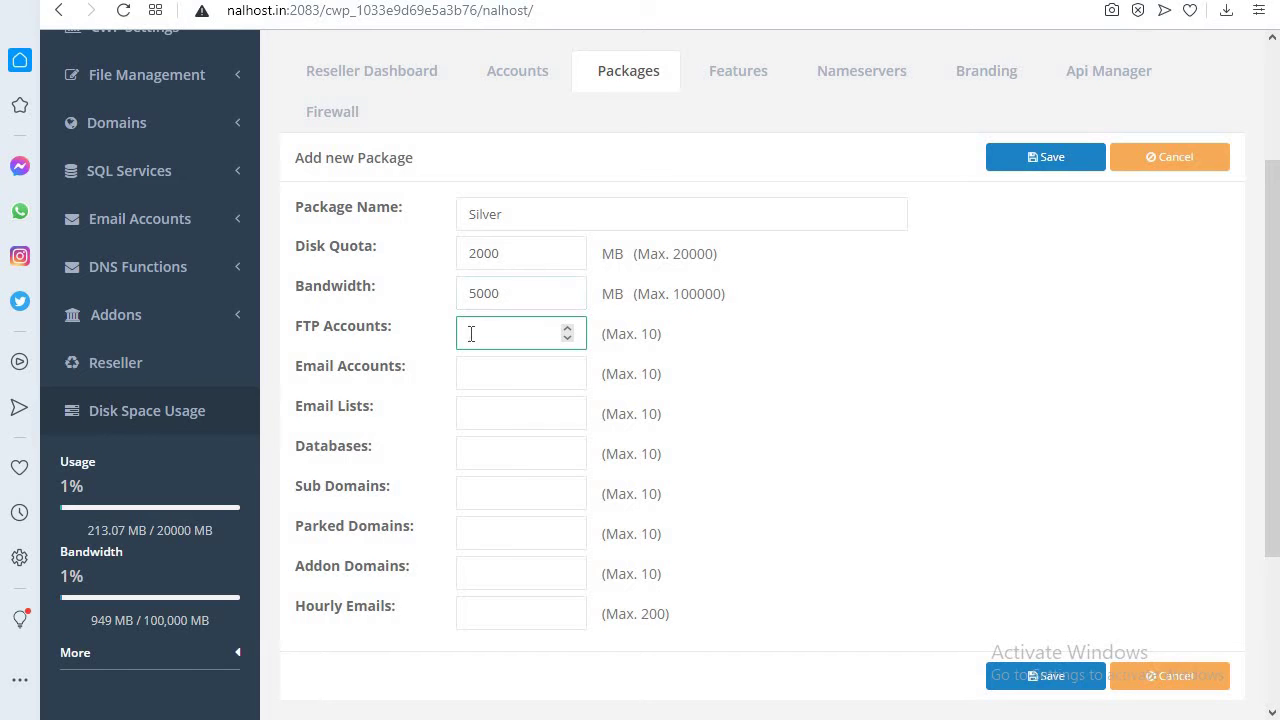
{"action": "type", "text": "1"}
- Set the package's limits to 5 email accounts, 5 email lists and 5 subdomains
{"action": "left_click", "coordinate": [481, 372]}
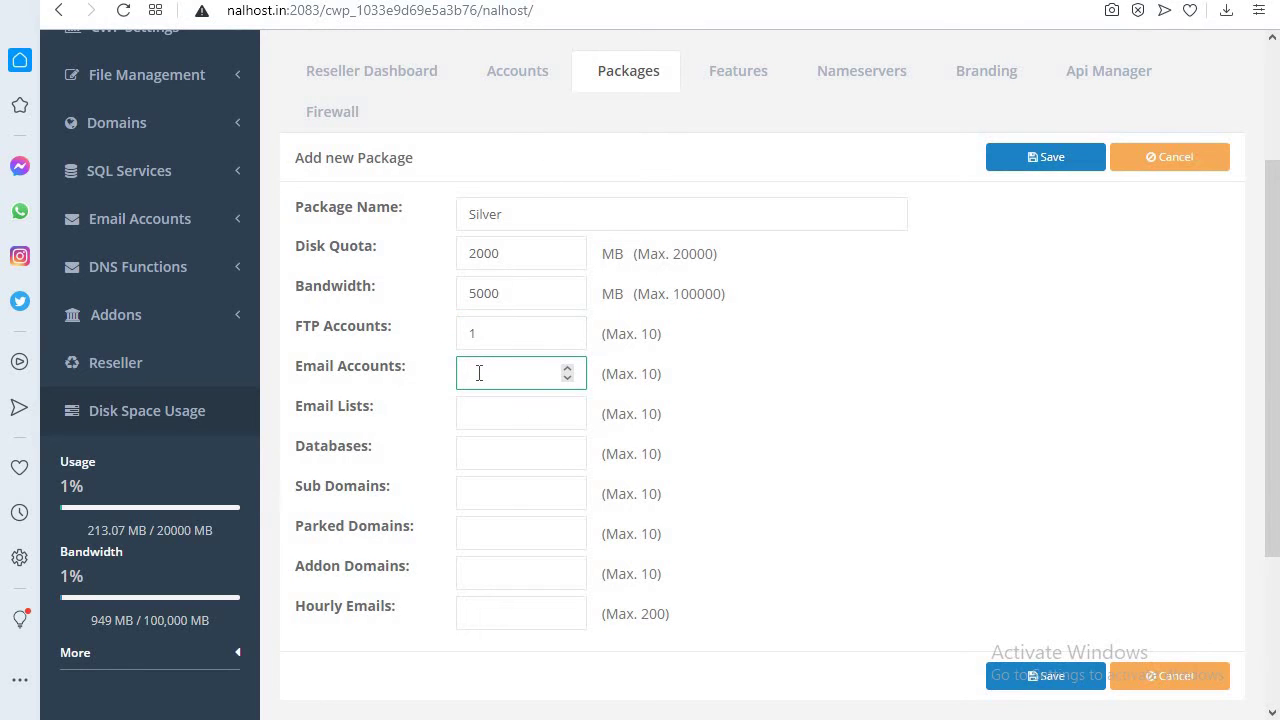
{"action": "type", "text": "5"}
{"action": "left_click", "coordinate": [475, 411]}
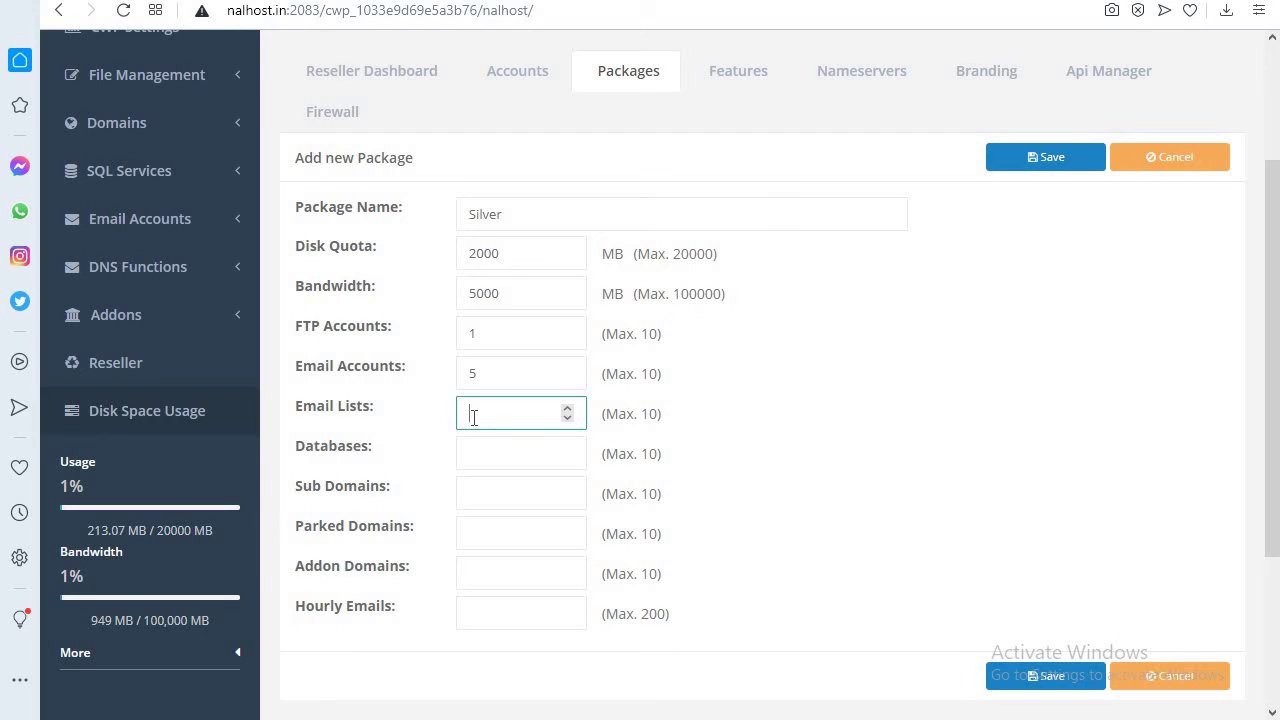
{"action": "type", "text": "5"}
{"action": "left_click", "coordinate": [491, 450]}
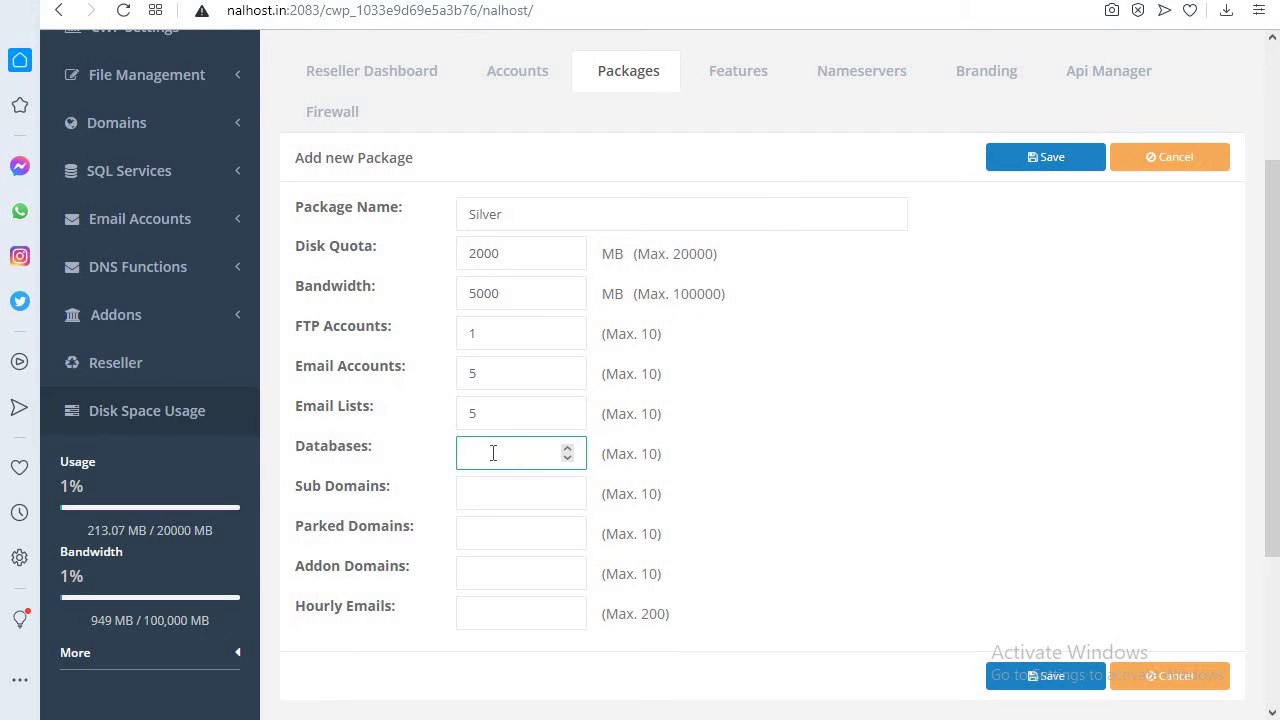
{"action": "left_click", "coordinate": [475, 500]}
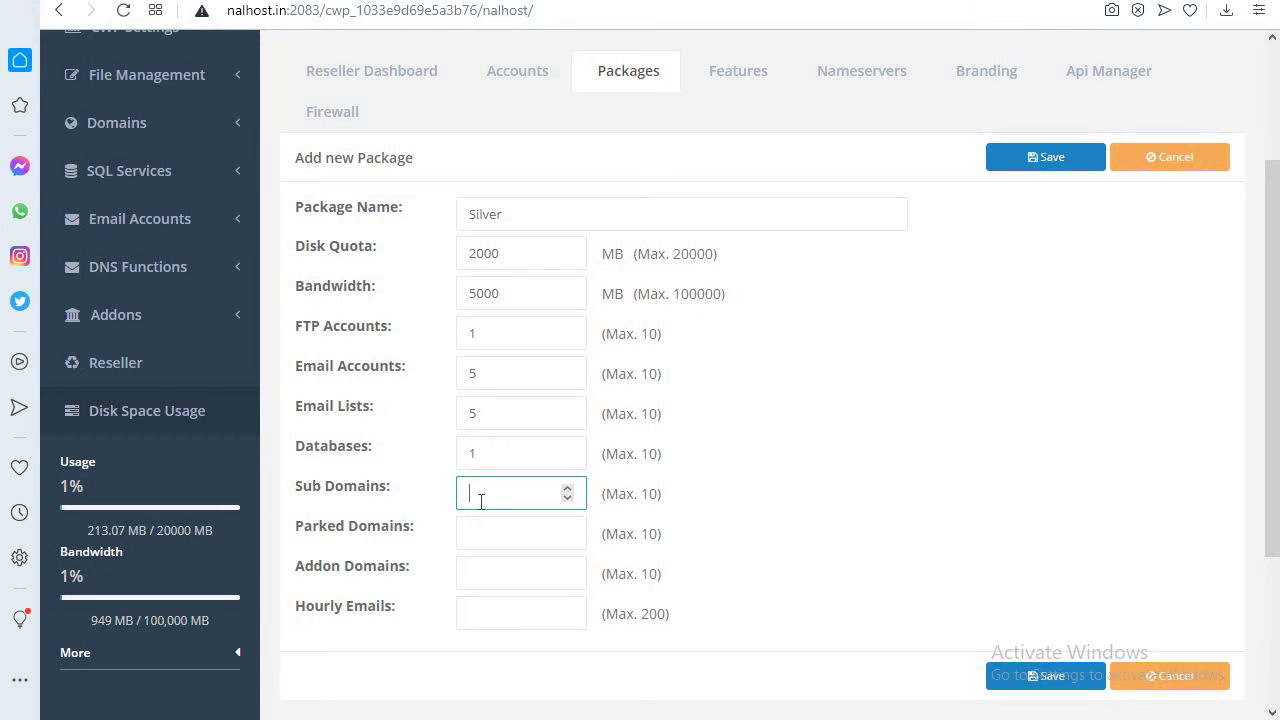
{"action": "type", "text": "4"}
{"action": "left_click", "coordinate": [497, 530]}
{"action": "double_click", "coordinate": [474, 491]}
{"action": "type", "text": "5"}
{"action": "left_click", "coordinate": [485, 530]}
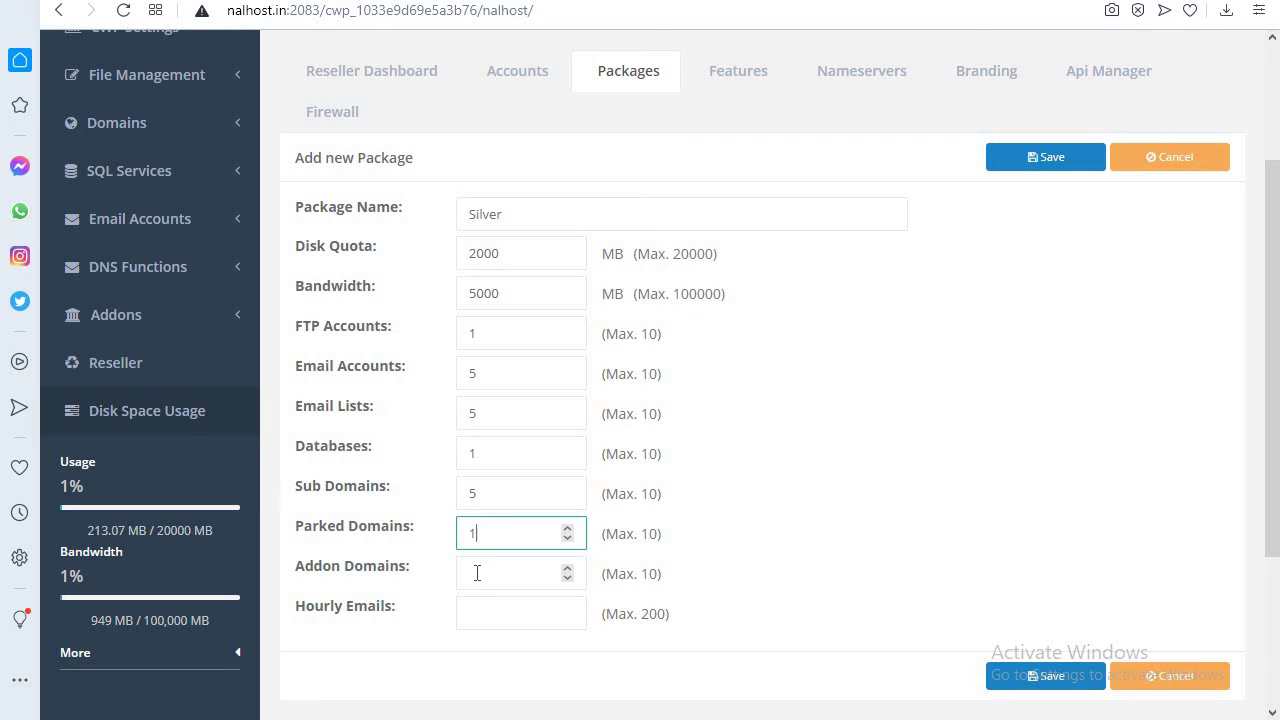
- Set the addon domain limit to 1 and the hourly email limit to 50
{"action": "left_click", "coordinate": [477, 573]}
{"action": "type", "text": "1"}
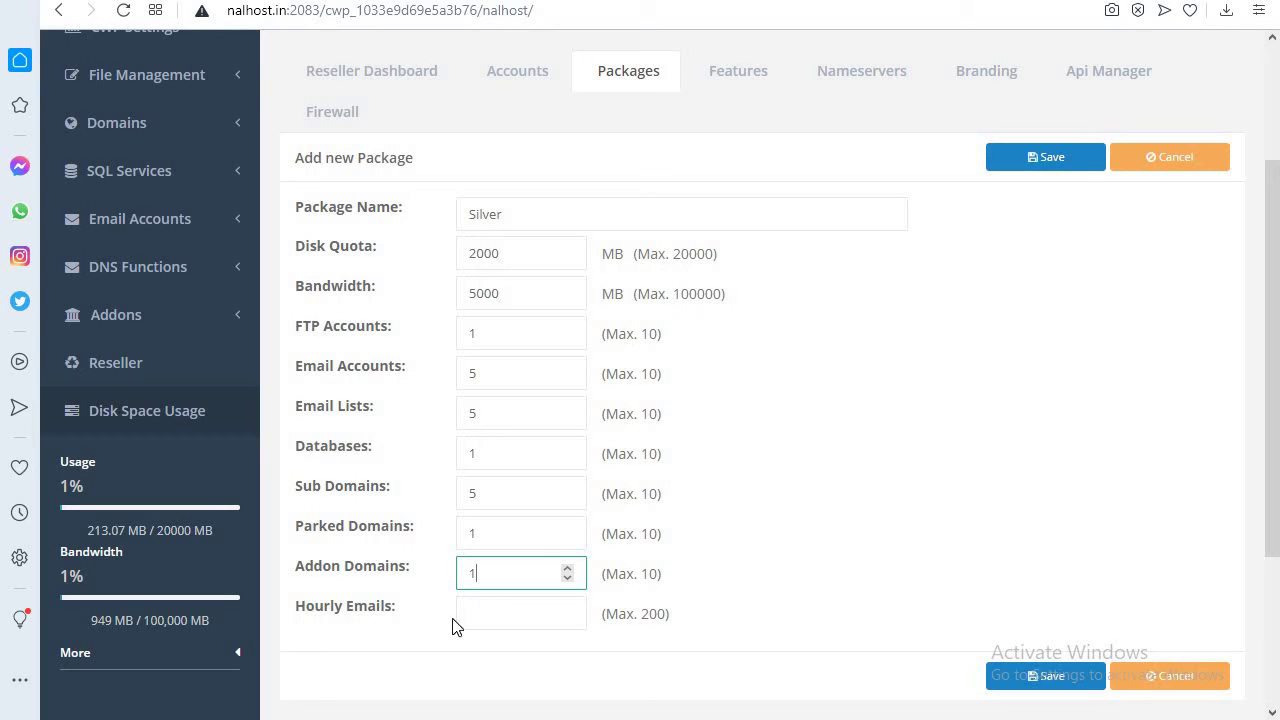
{"action": "left_click", "coordinate": [509, 617]}
{"action": "type", "text": "50"}
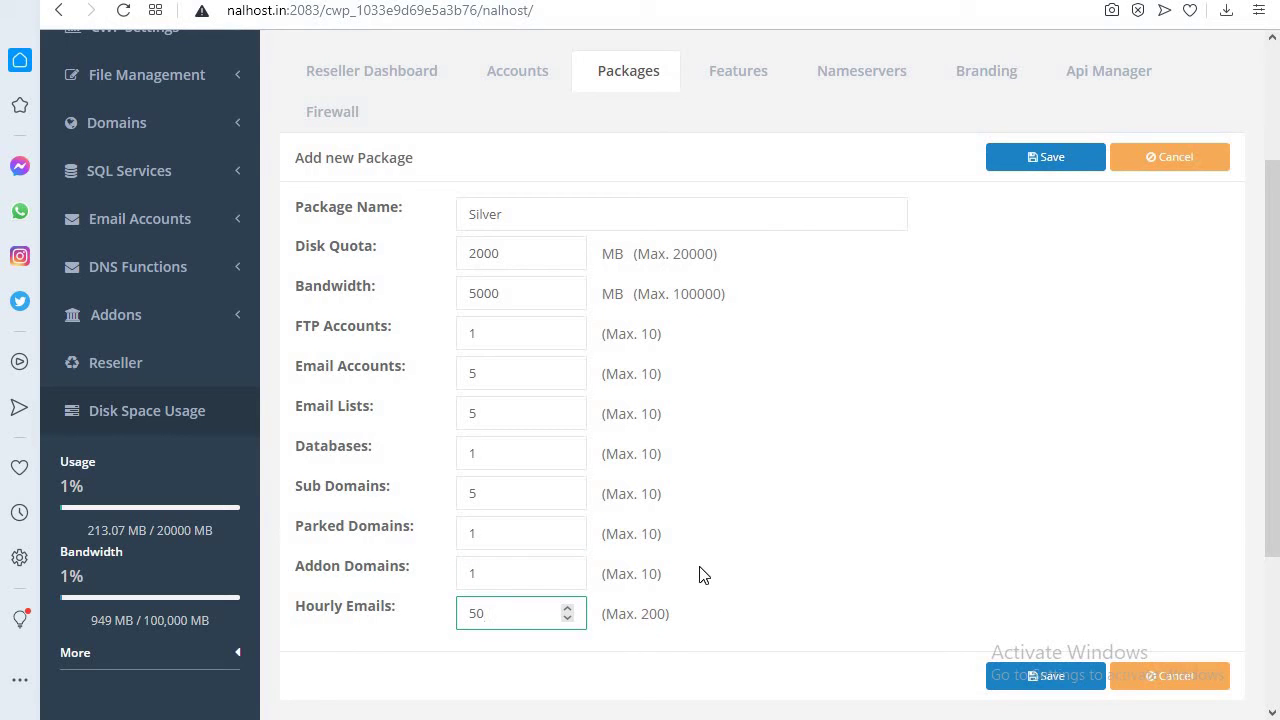
{"action": "scroll", "coordinate": [900, 516], "scroll_direction": "down", "scroll_amount": 1}
{"action": "scroll", "coordinate": [935, 513], "scroll_direction": "up", "scroll_amount": 2}
{"action": "scroll", "coordinate": [940, 512], "scroll_direction": "up", "scroll_amount": 1}
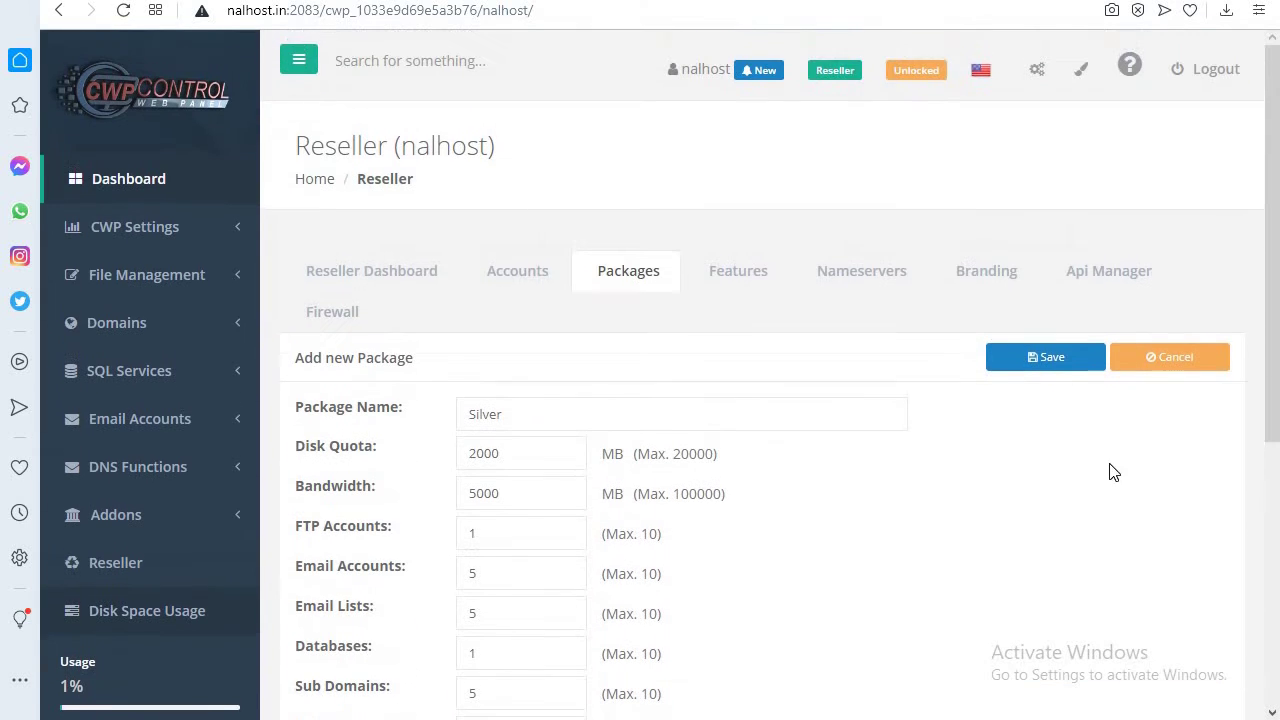
- Save the Silver package and bring up the reseller's Accounts list
{"action": "left_click", "coordinate": [1058, 360]}
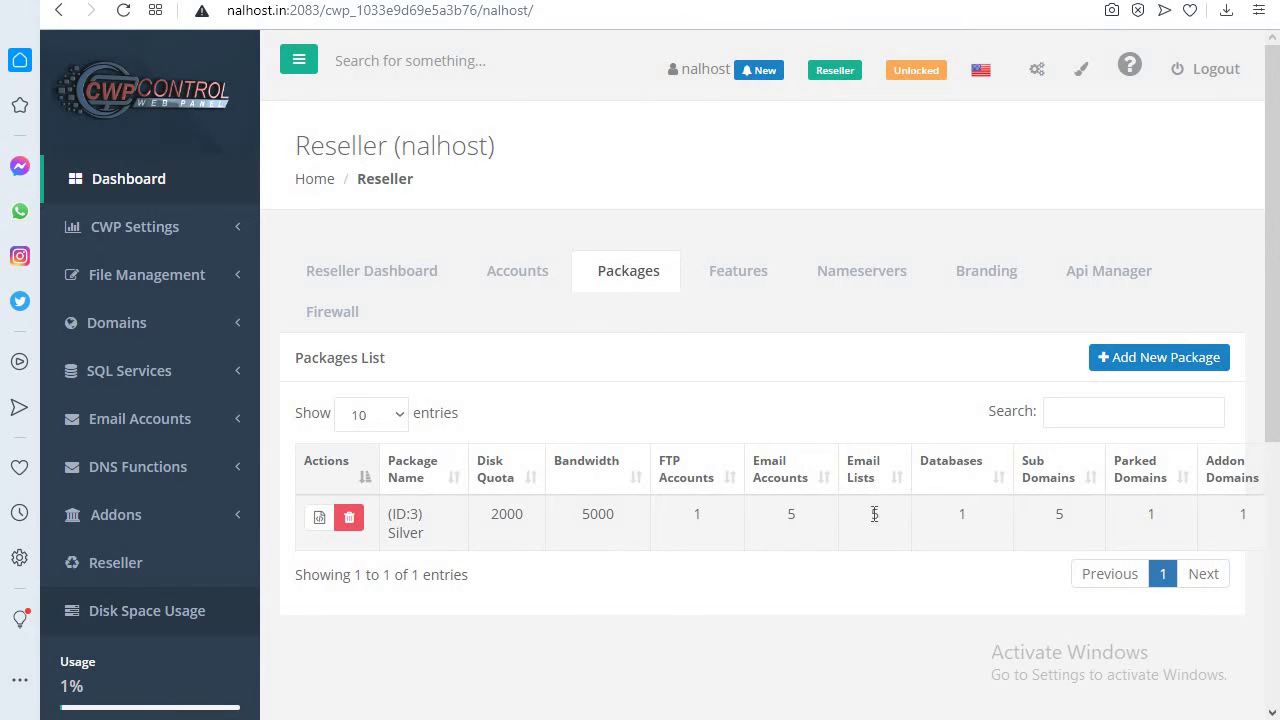
{"action": "left_click", "coordinate": [510, 278]}
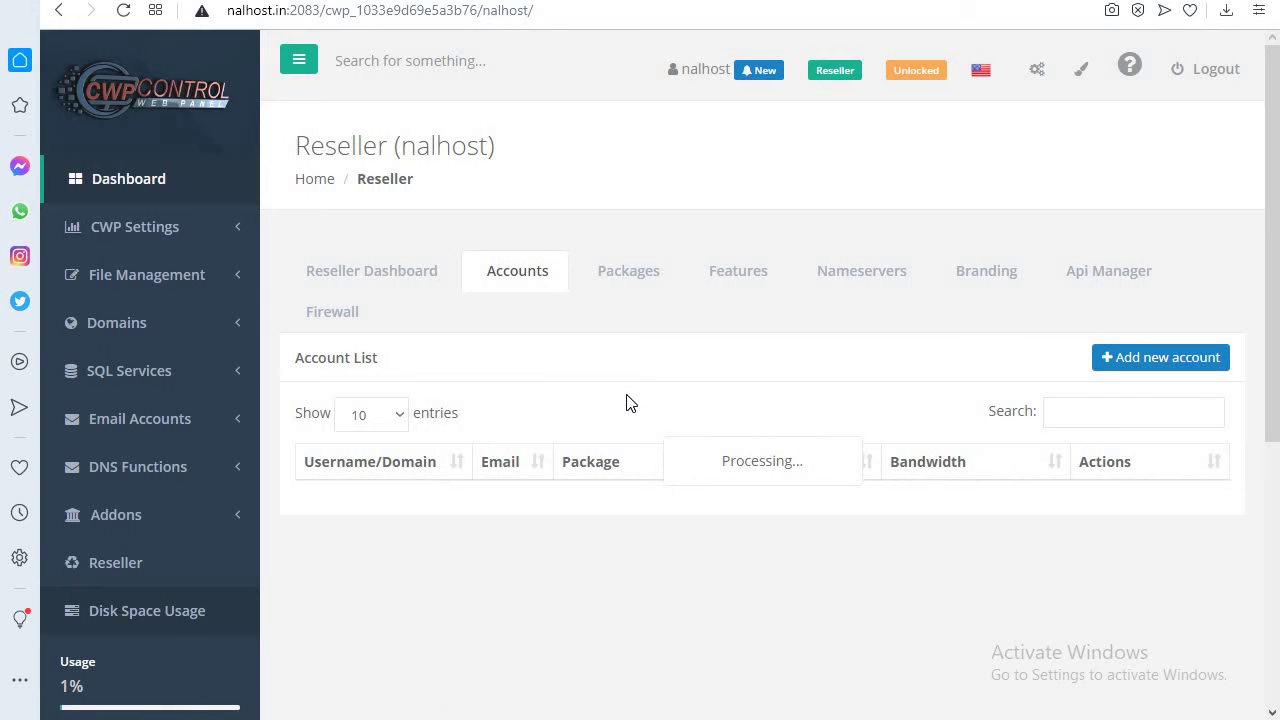
{"action": "left_click", "coordinate": [612, 276]}
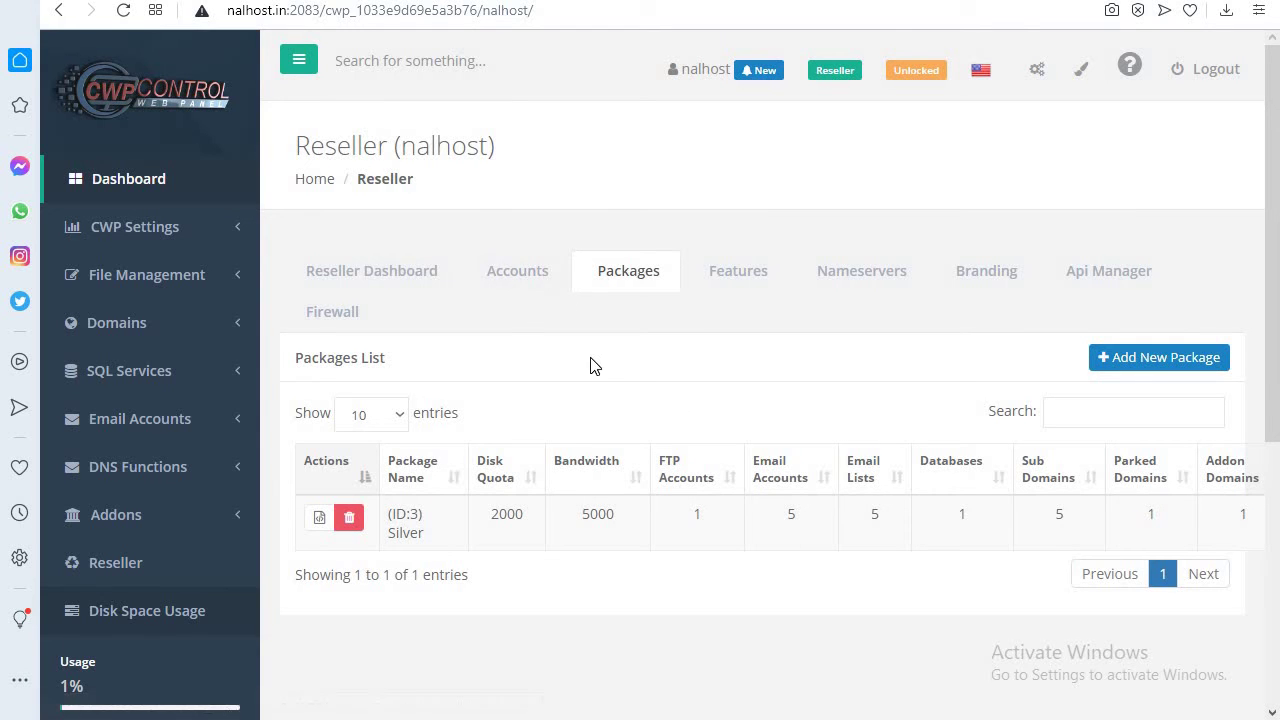
{"action": "left_click", "coordinate": [517, 284]}
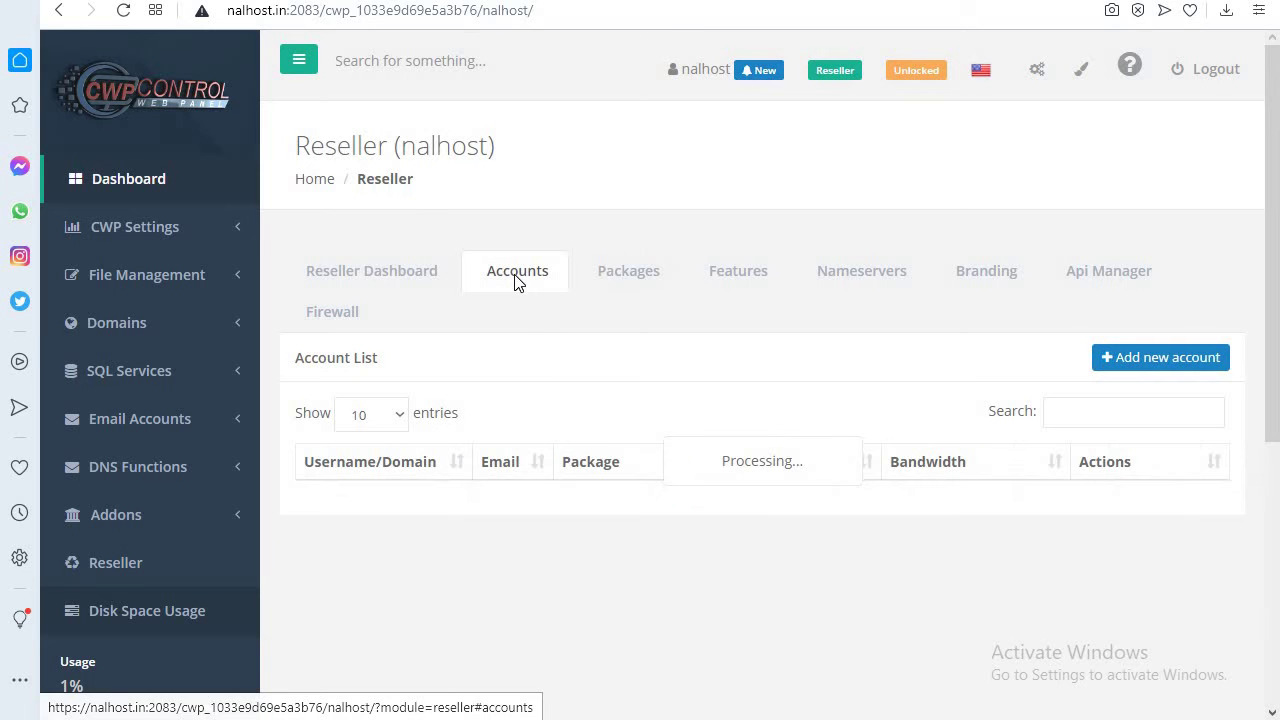
- Start a new account for iwisherkurti.com, pasting its password and entering the admin e-mail
{"action": "left_click", "coordinate": [1174, 360]}
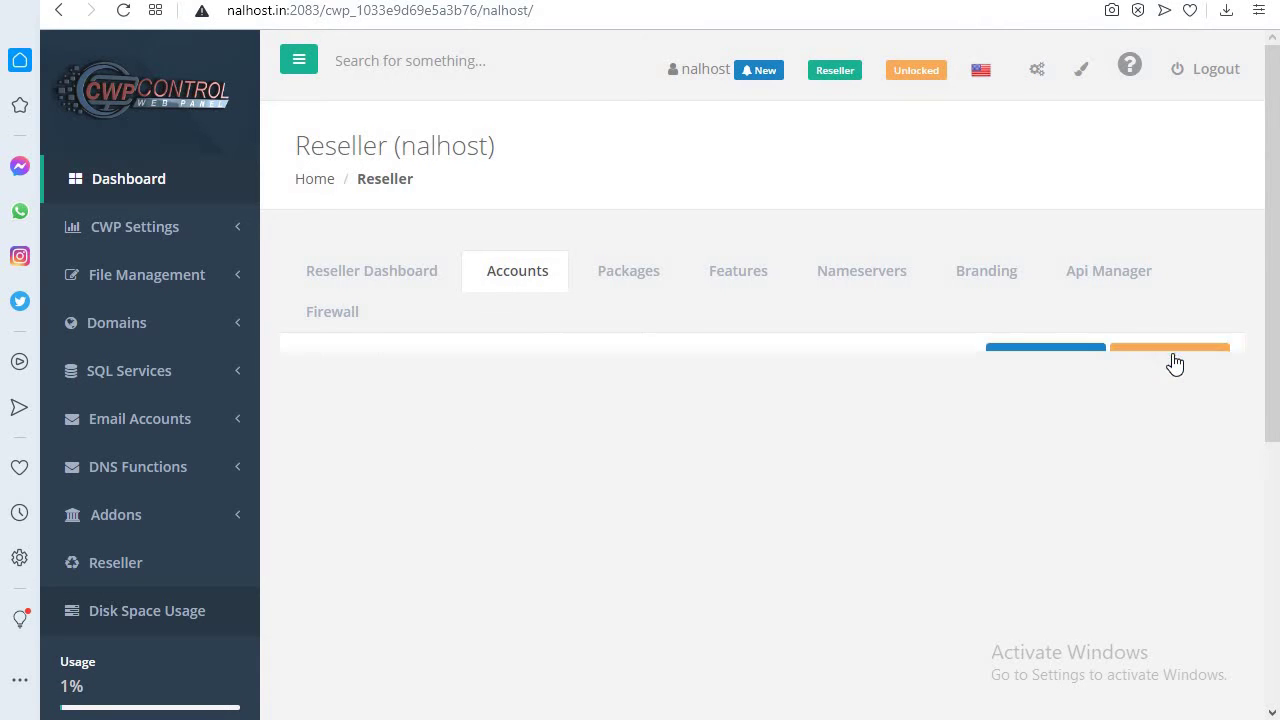
{"action": "scroll", "coordinate": [570, 423], "scroll_direction": "down", "scroll_amount": 1}
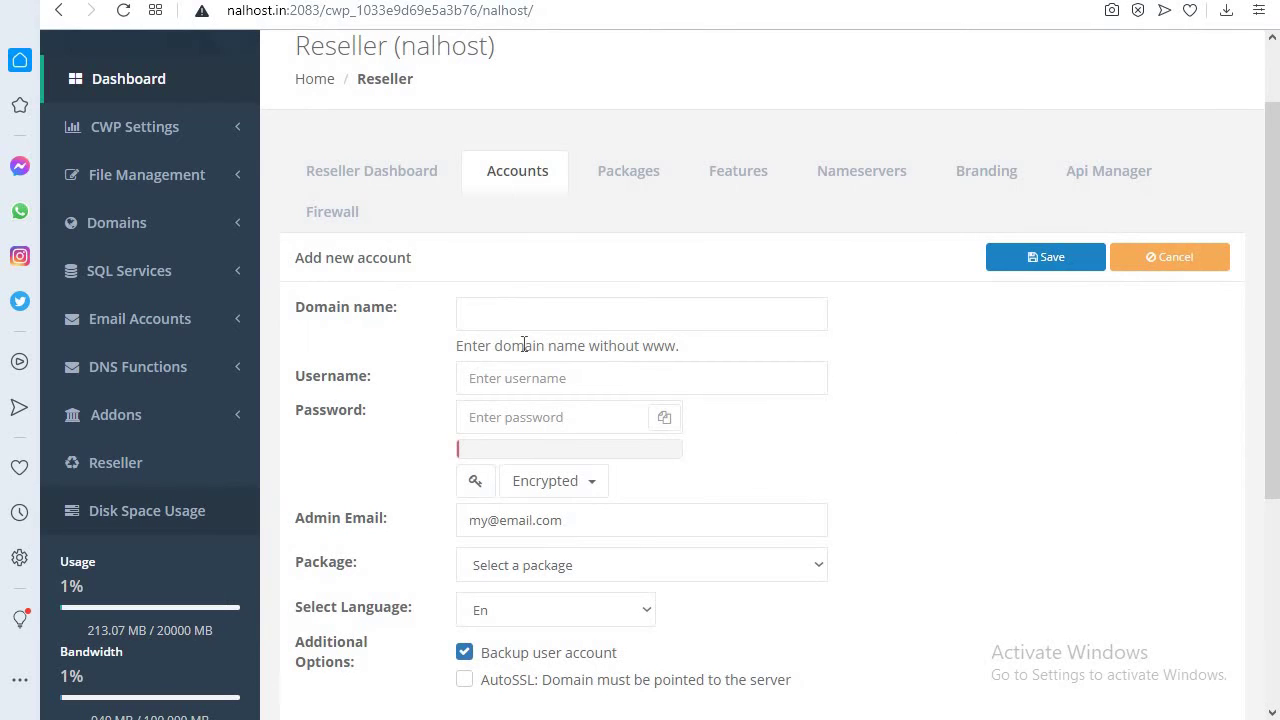
{"action": "left_click", "coordinate": [545, 306]}
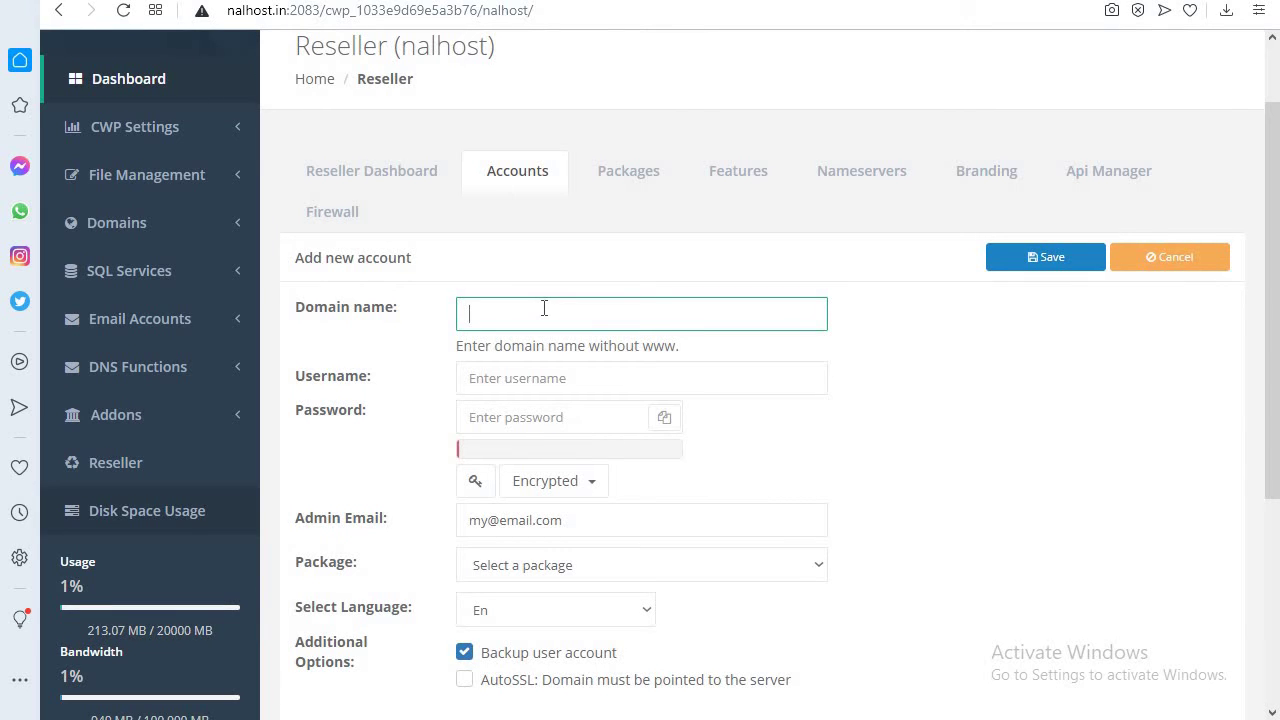
{"action": "type", "text": "iwisherkurti"}
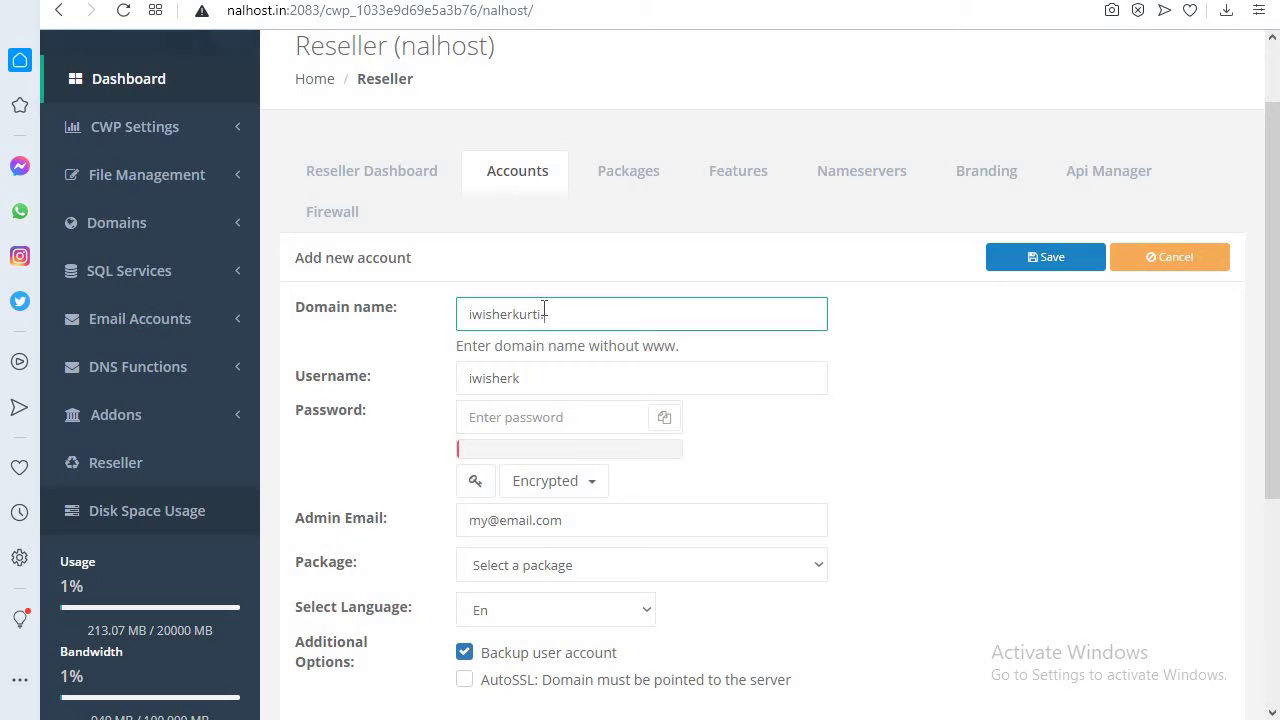
{"action": "type", "text": ".com"}
{"action": "left_click", "coordinate": [540, 419]}
{"action": "key", "text": "ctrl+v"}
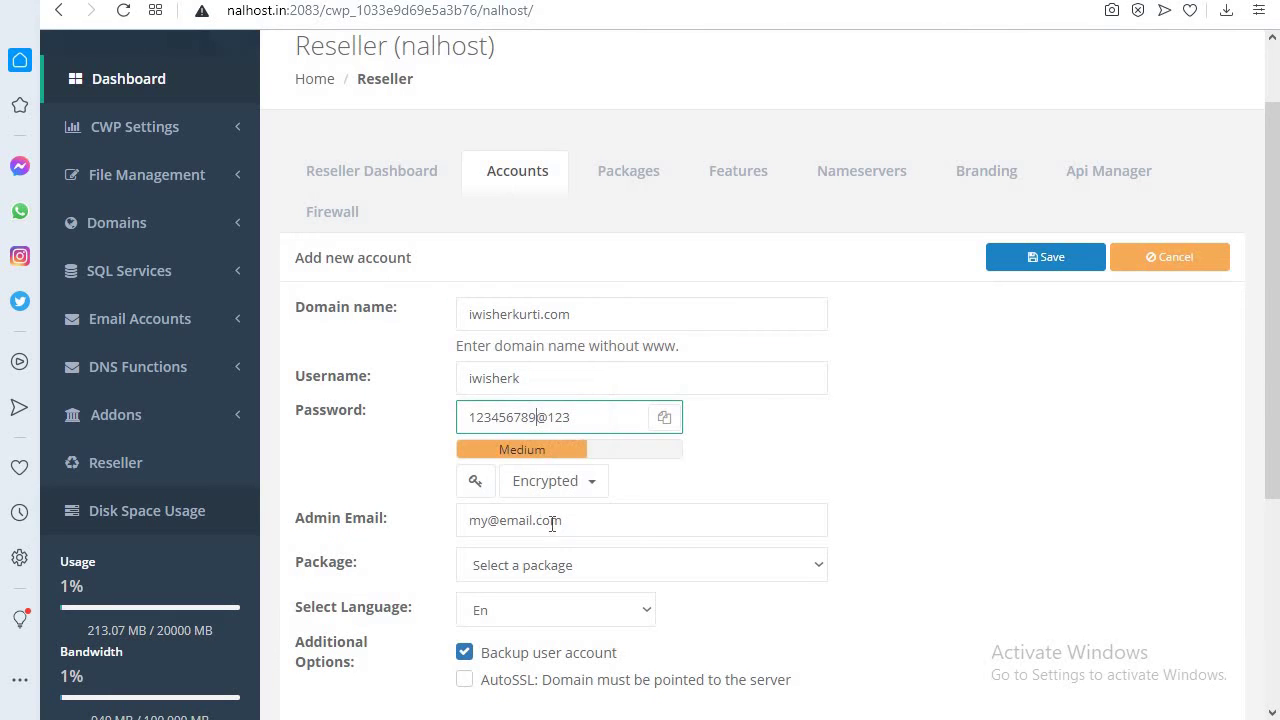
{"action": "left_click", "coordinate": [566, 528]}
{"action": "key", "text": "ctrl+a"}
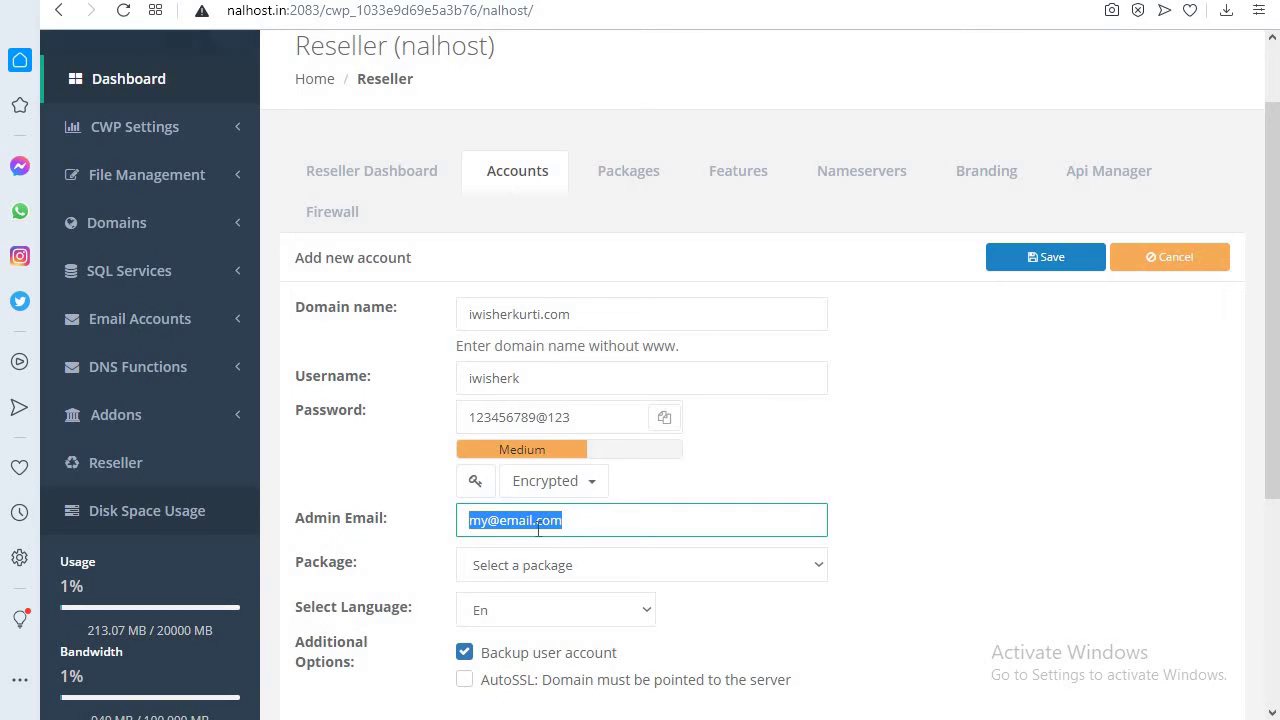
{"action": "key", "text": "BackSpace"}
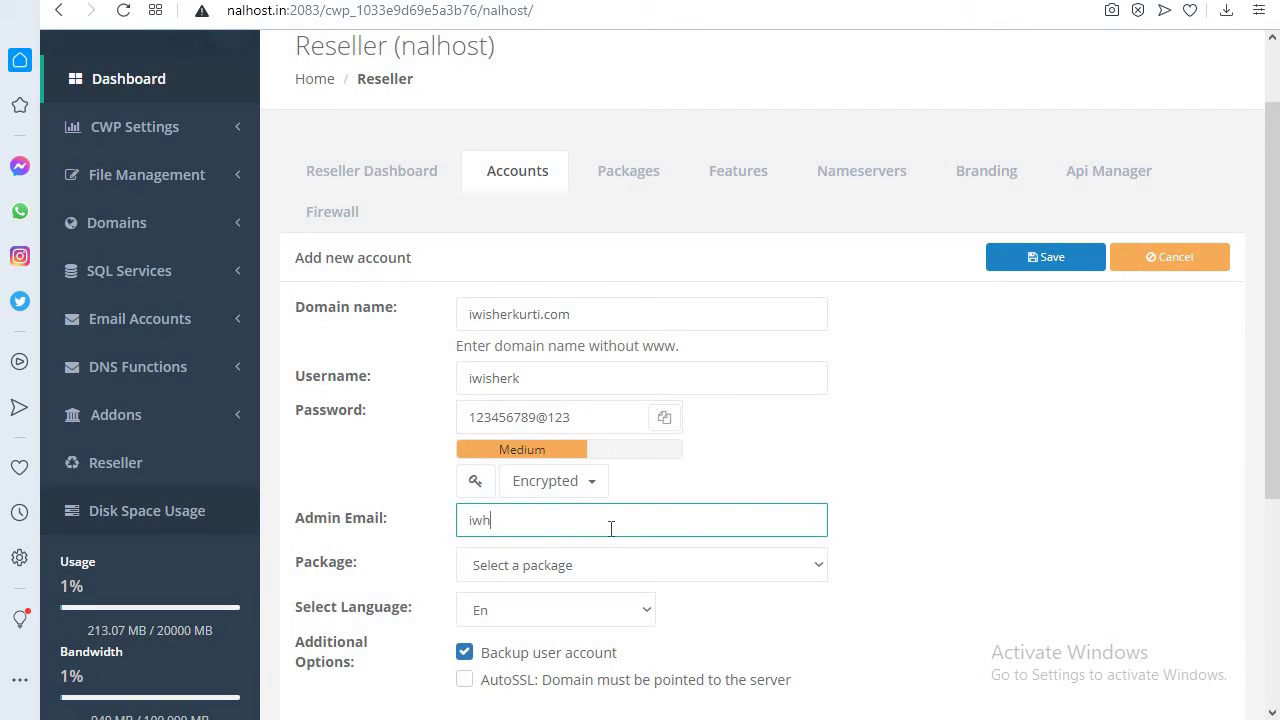
- Assign the Silver package to the account and enable AutoSSL
{"action": "scroll", "coordinate": [974, 568], "scroll_direction": "down", "scroll_amount": 1}
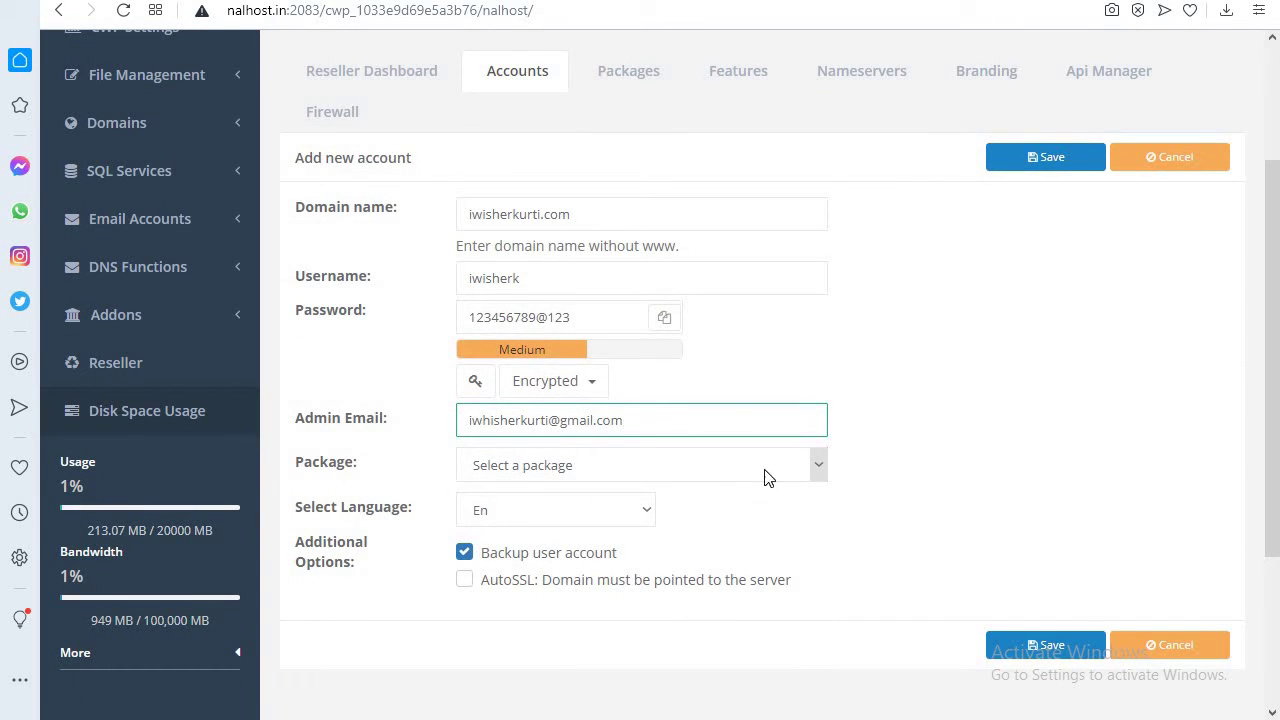
{"action": "left_click", "coordinate": [820, 466]}
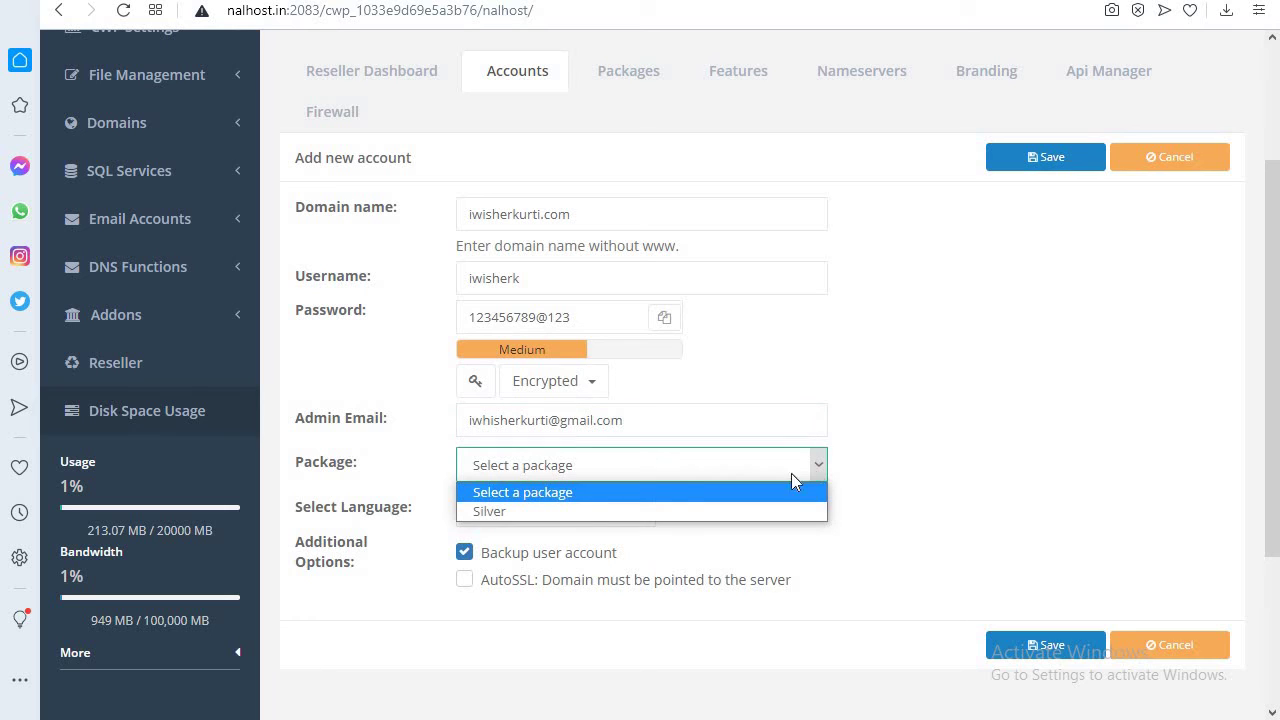
{"action": "left_click", "coordinate": [538, 512]}
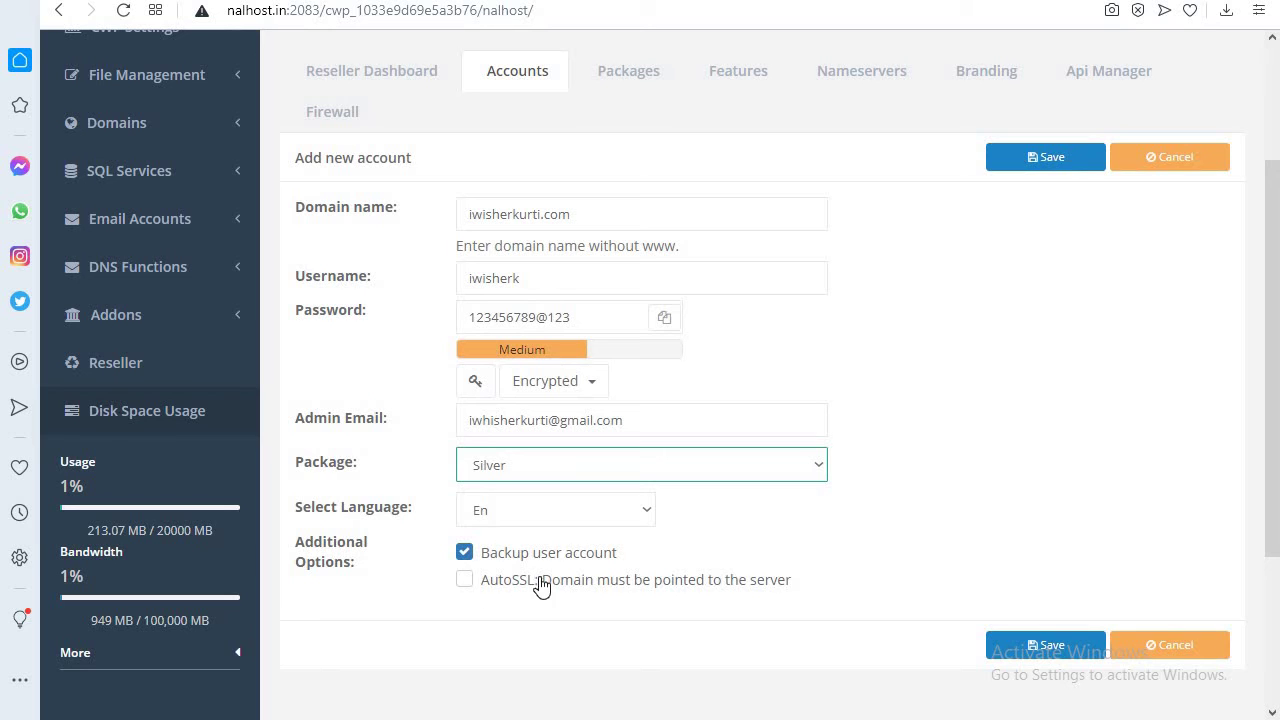
{"action": "left_click", "coordinate": [464, 580]}
{"action": "left_click", "coordinate": [464, 580]}
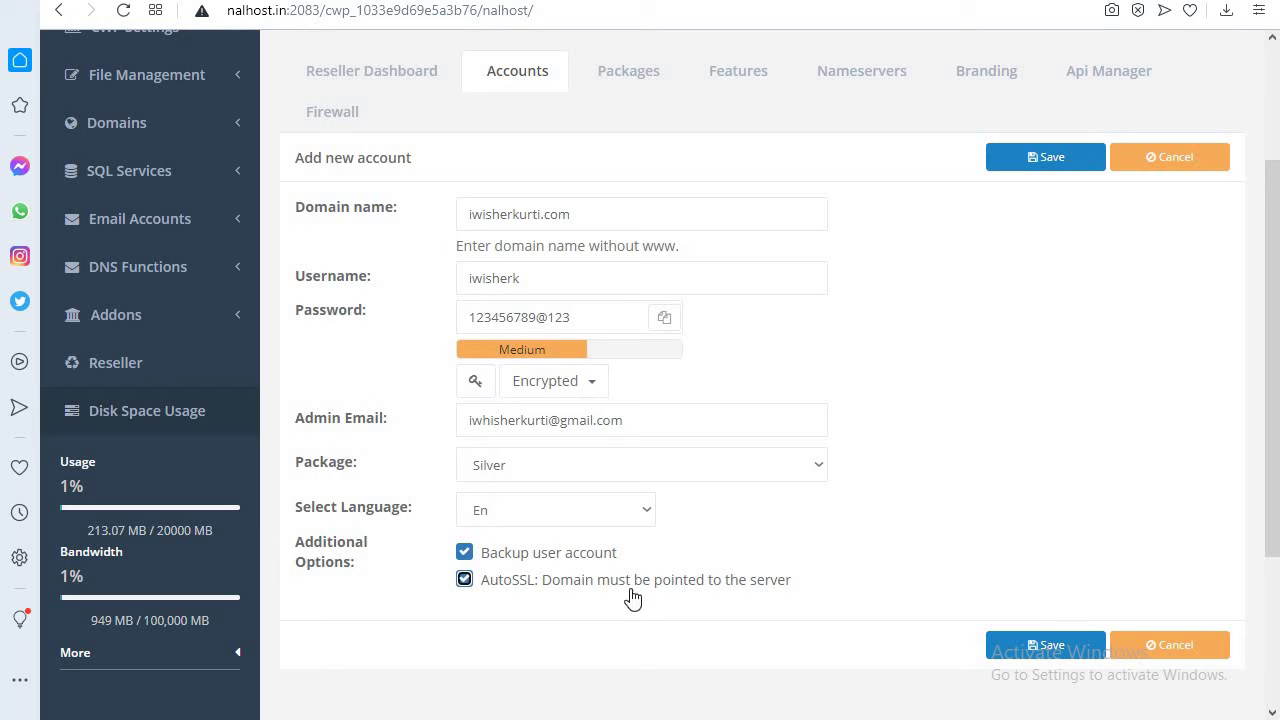
{"action": "scroll", "coordinate": [930, 540], "scroll_direction": "up", "scroll_amount": 1}
{"action": "scroll", "coordinate": [931, 538], "scroll_direction": "up", "scroll_amount": 1}
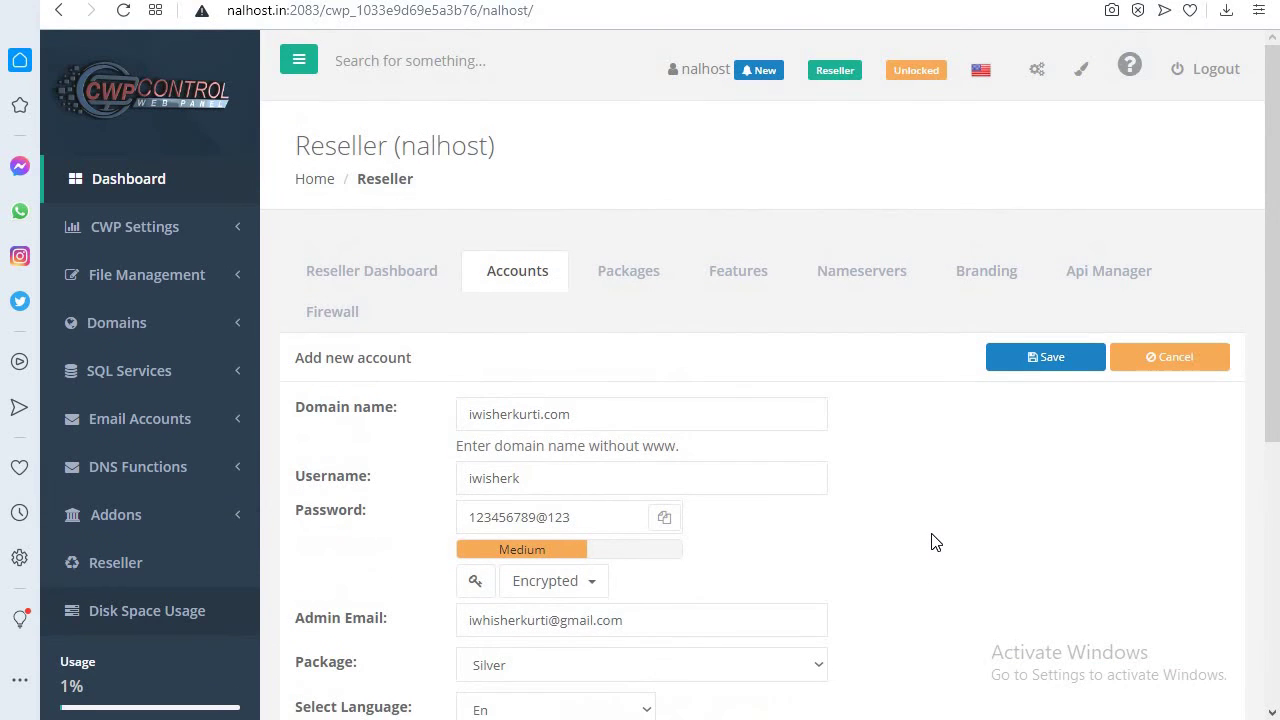
{"action": "scroll", "coordinate": [935, 540], "scroll_direction": "down", "scroll_amount": 1}
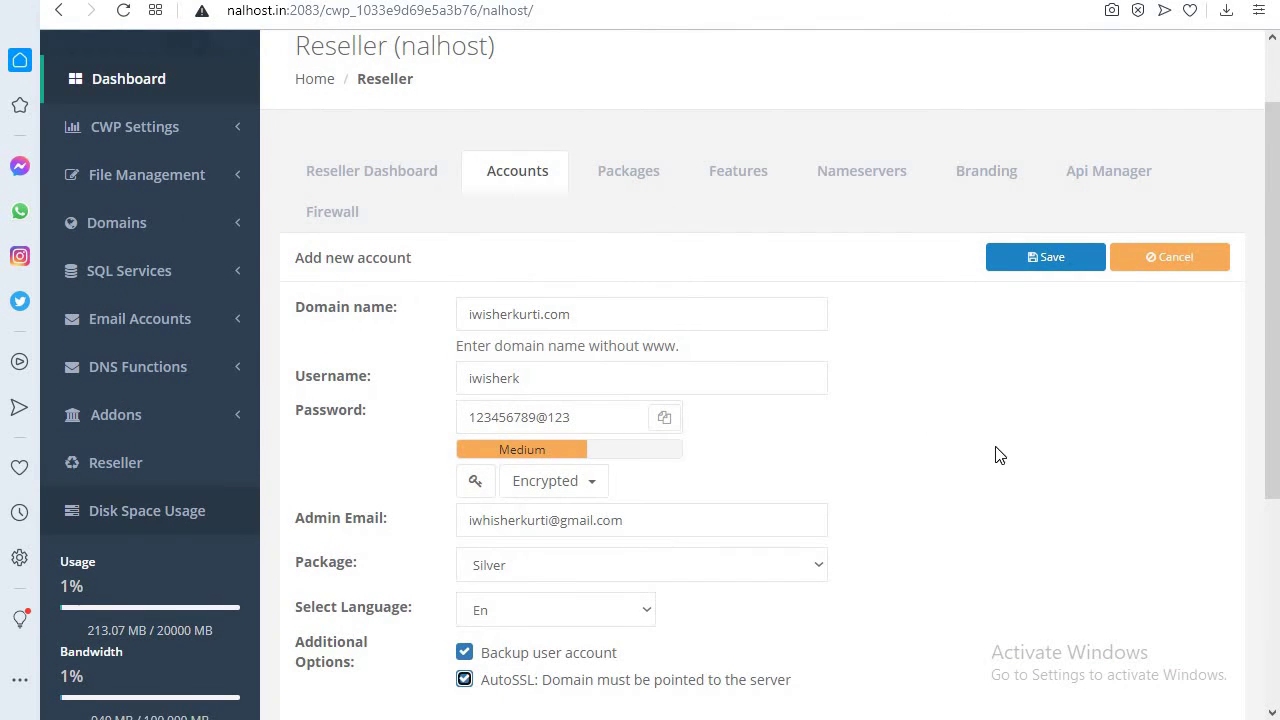
- Save the iwisherkurti.com account and check its Silver row using 0.00 KB of 1.95 GB
{"action": "left_click", "coordinate": [1045, 258]}
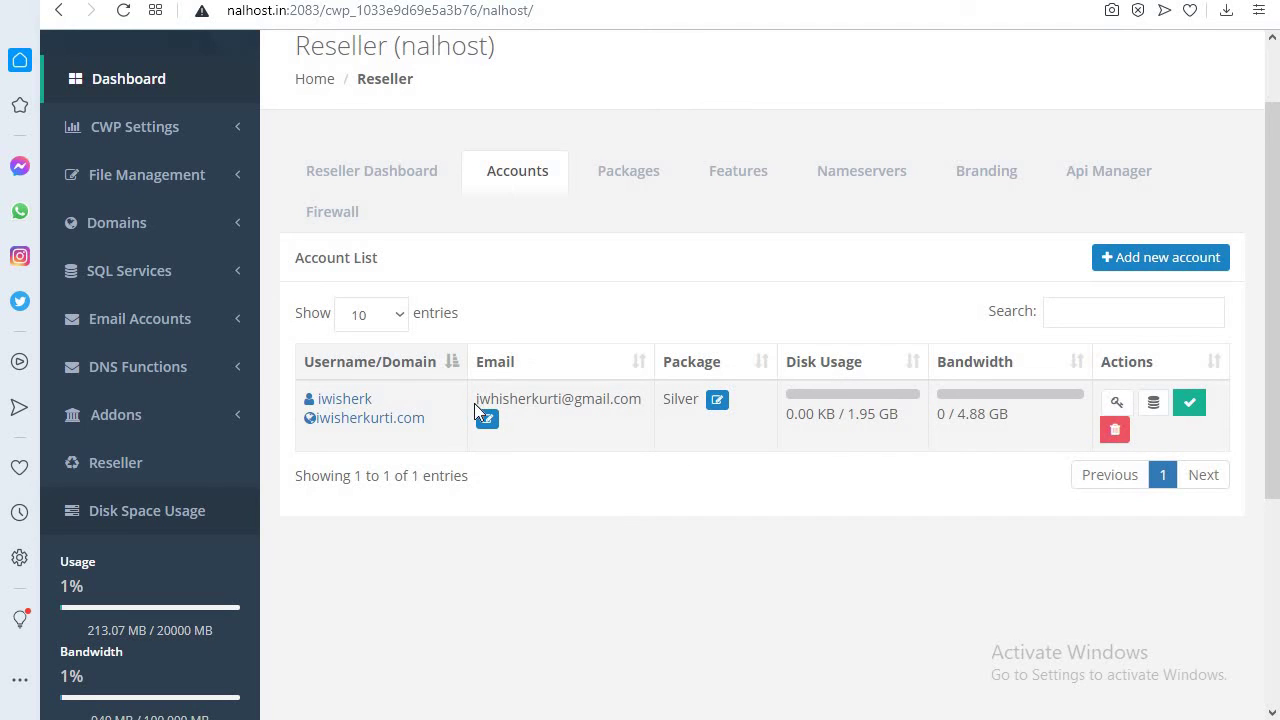
{"action": "left_click_drag", "start_coordinate": [475, 401], "coordinate": [641, 402]}
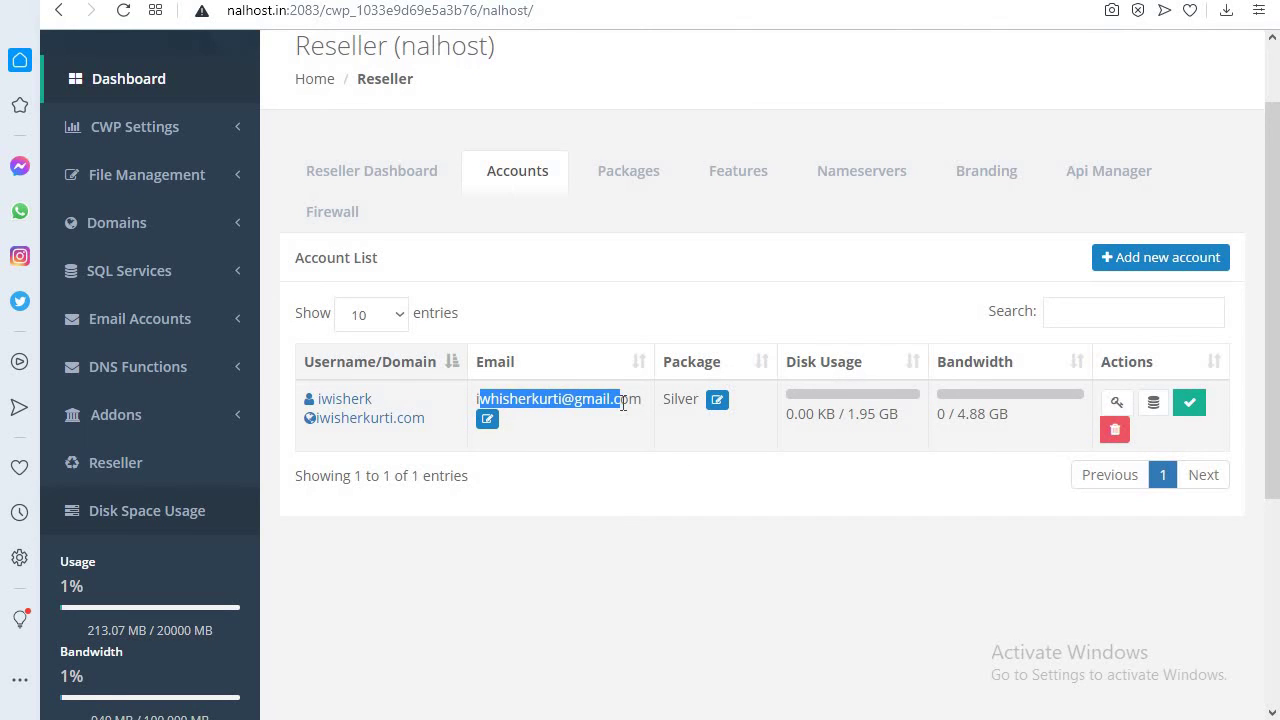
{"action": "left_click", "coordinate": [643, 423]}
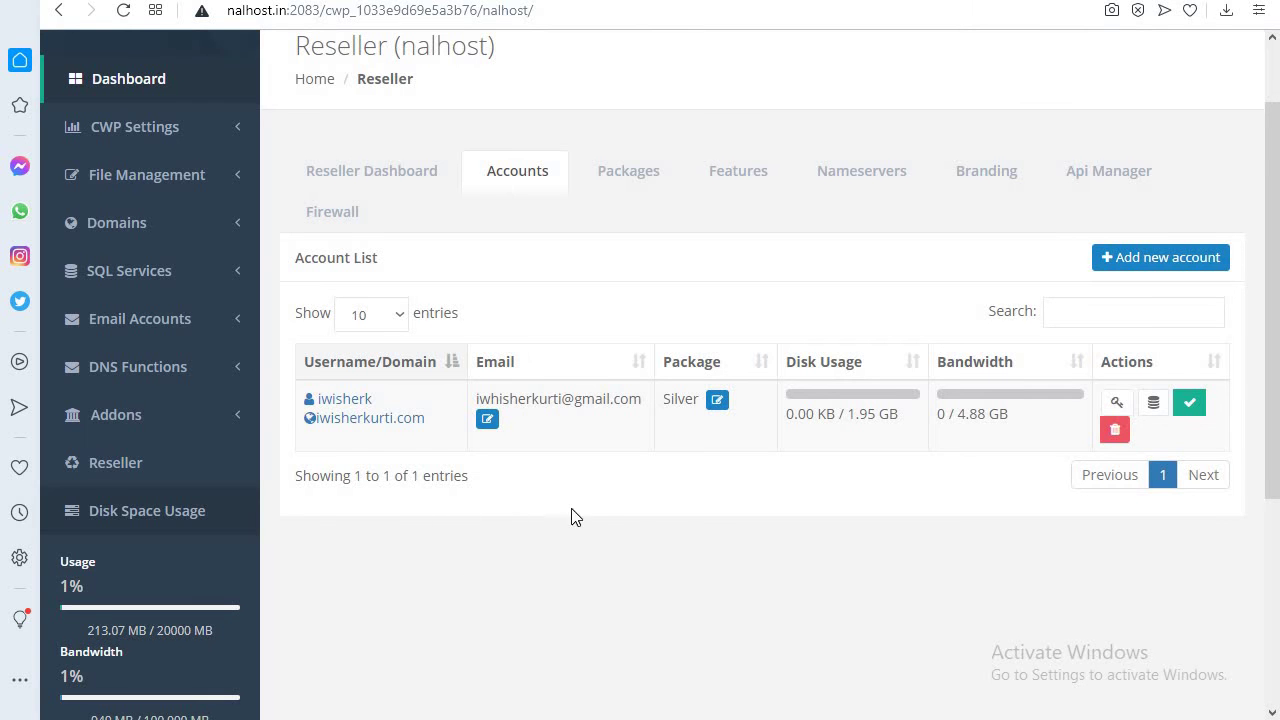
{"action": "scroll", "coordinate": [603, 528], "scroll_direction": "down", "scroll_amount": 1}
{"action": "scroll", "coordinate": [714, 520], "scroll_direction": "down", "scroll_amount": 1}
{"action": "scroll", "coordinate": [678, 505], "scroll_direction": "up", "scroll_amount": 2}
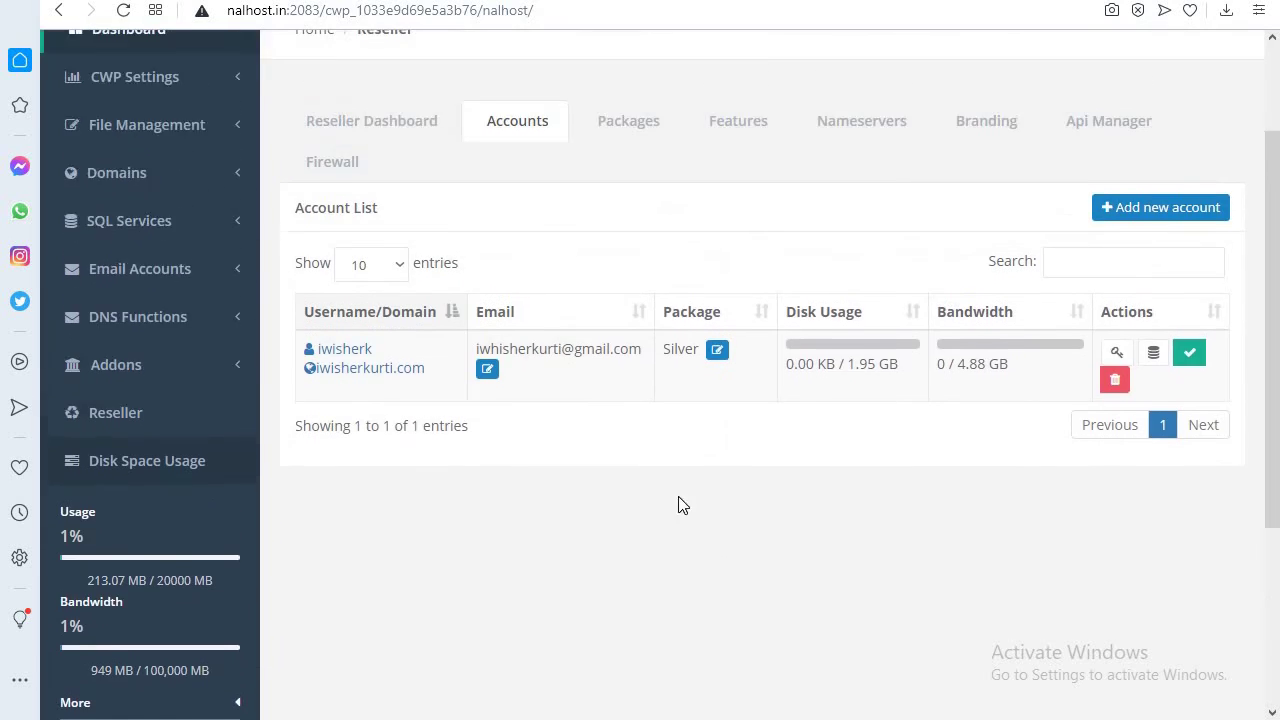
{"action": "scroll", "coordinate": [678, 505], "scroll_direction": "up", "scroll_amount": 1}
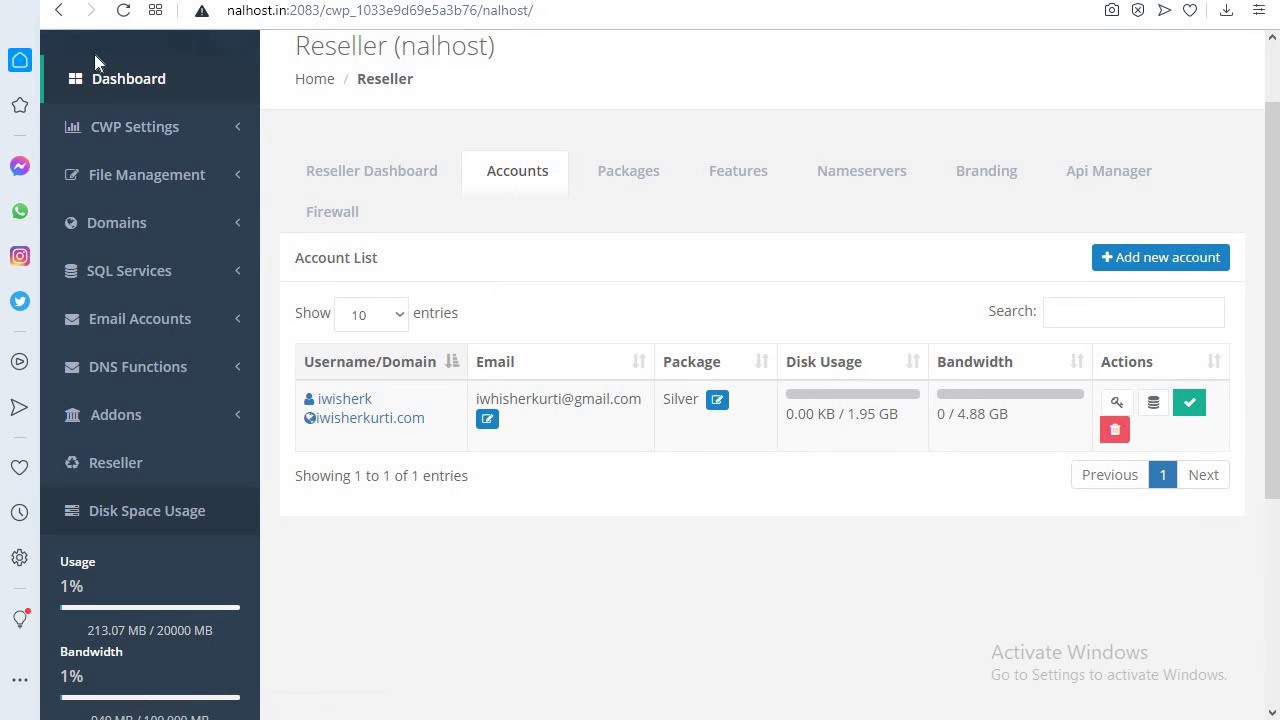
{"action": "left_click", "coordinate": [114, 82]}
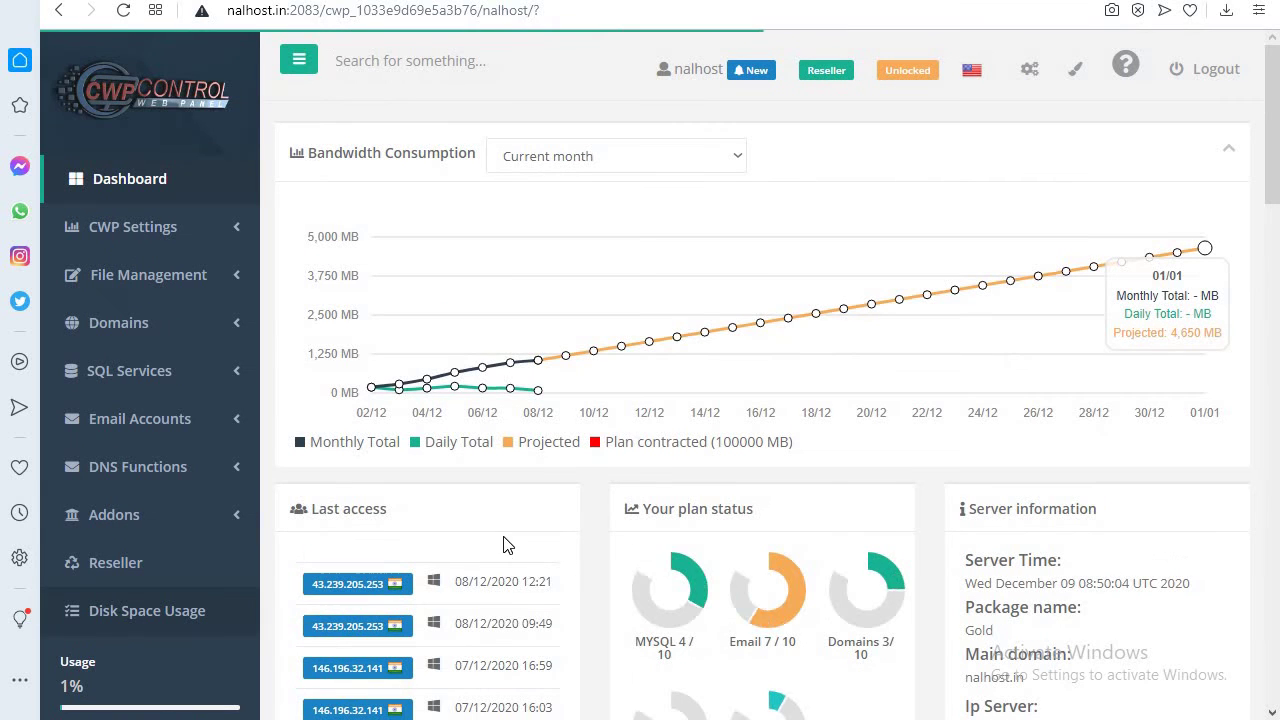
{"action": "scroll", "coordinate": [518, 541], "scroll_direction": "down", "scroll_amount": 4}
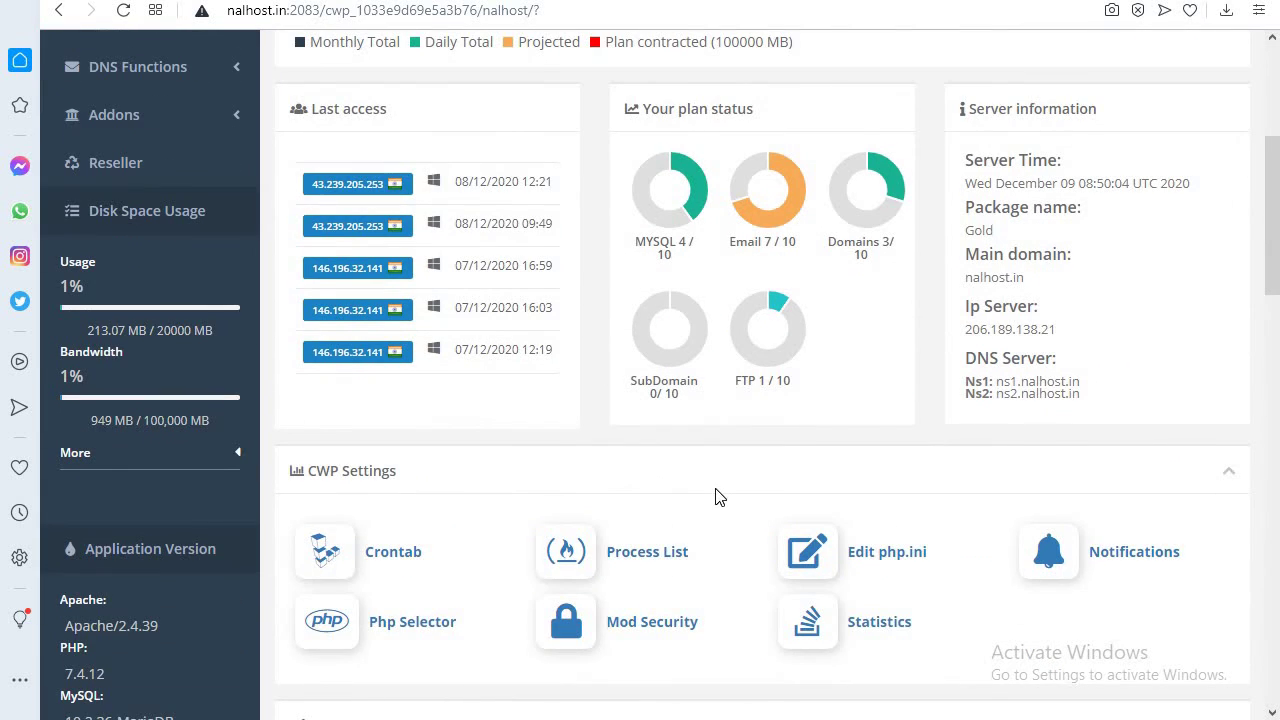
{"action": "scroll", "coordinate": [720, 494], "scroll_direction": "down", "scroll_amount": 4}
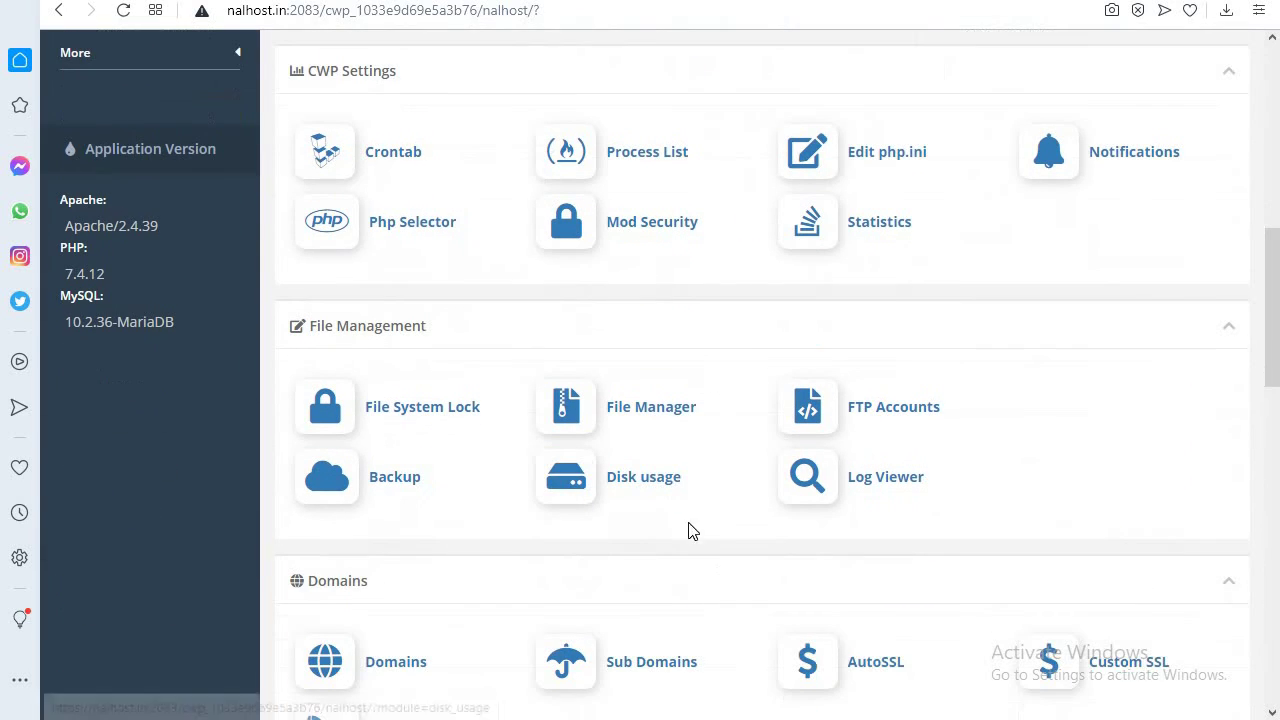
{"action": "scroll", "coordinate": [530, 580], "scroll_direction": "down", "scroll_amount": 3}
{"action": "scroll", "coordinate": [520, 555], "scroll_direction": "up", "scroll_amount": 10}
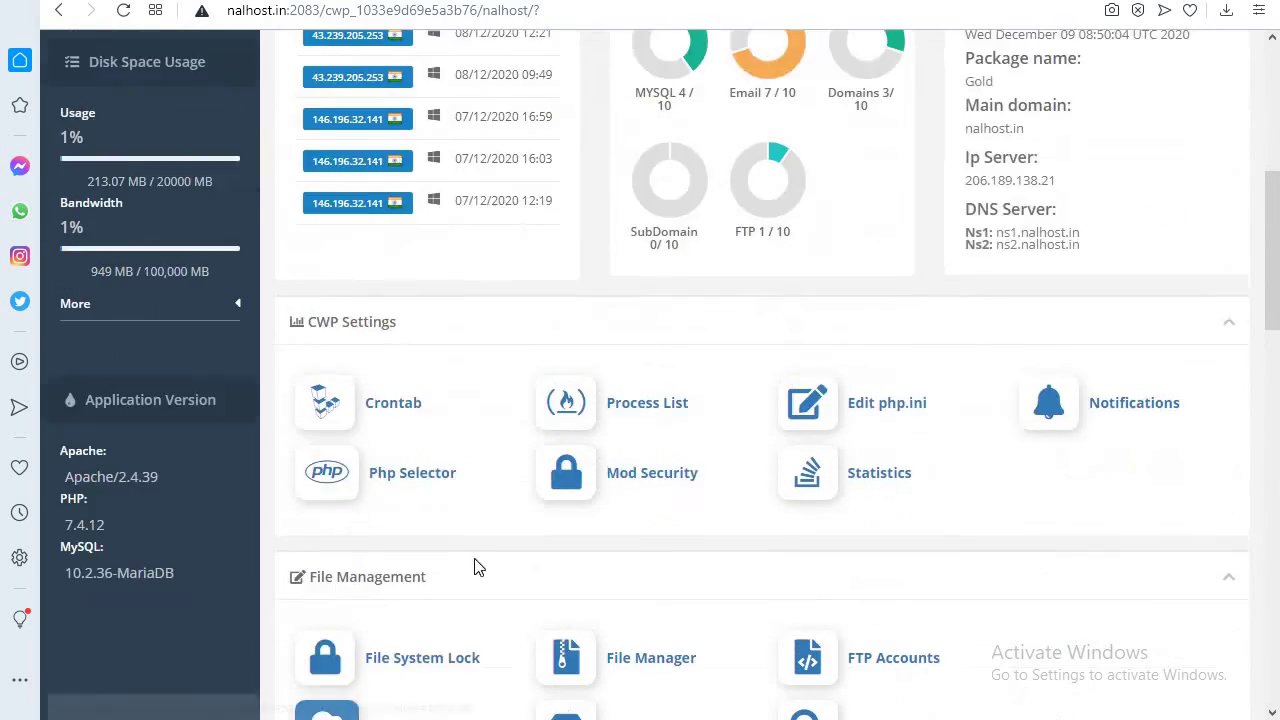
{"action": "scroll", "coordinate": [547, 530], "scroll_direction": "up", "scroll_amount": 1}
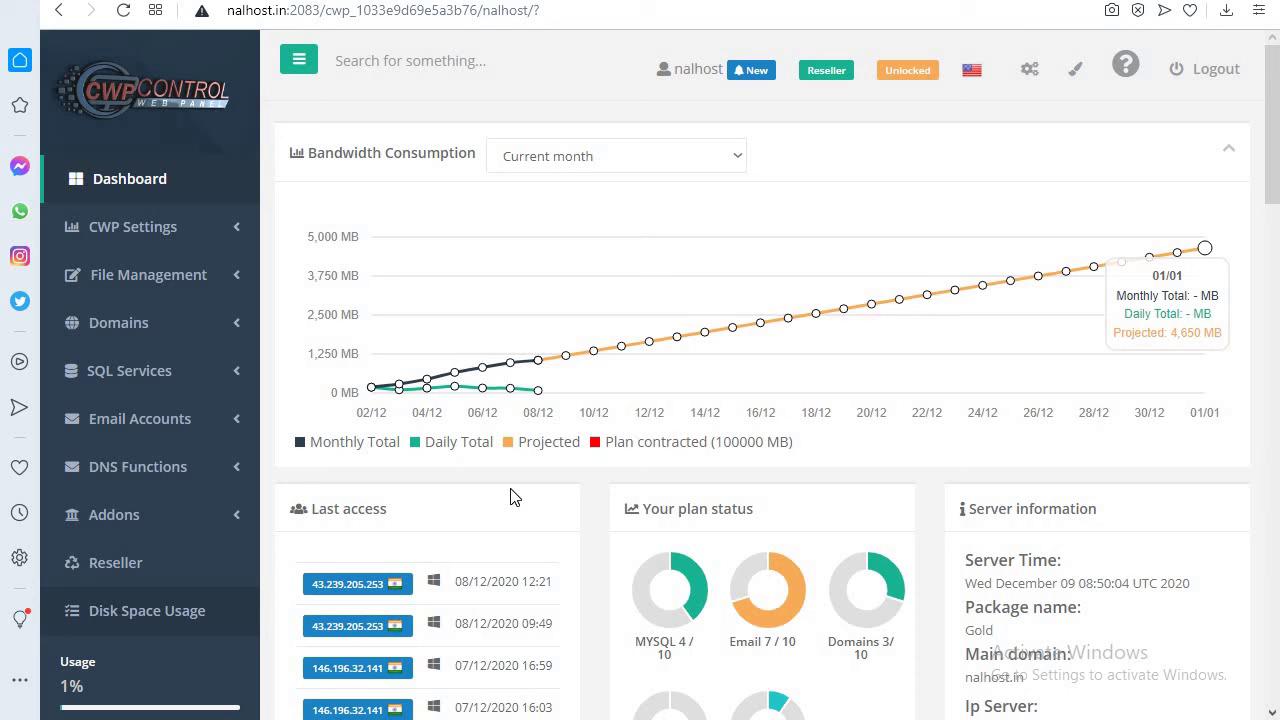
{"action": "scroll", "coordinate": [551, 477], "scroll_direction": "down", "scroll_amount": 2}
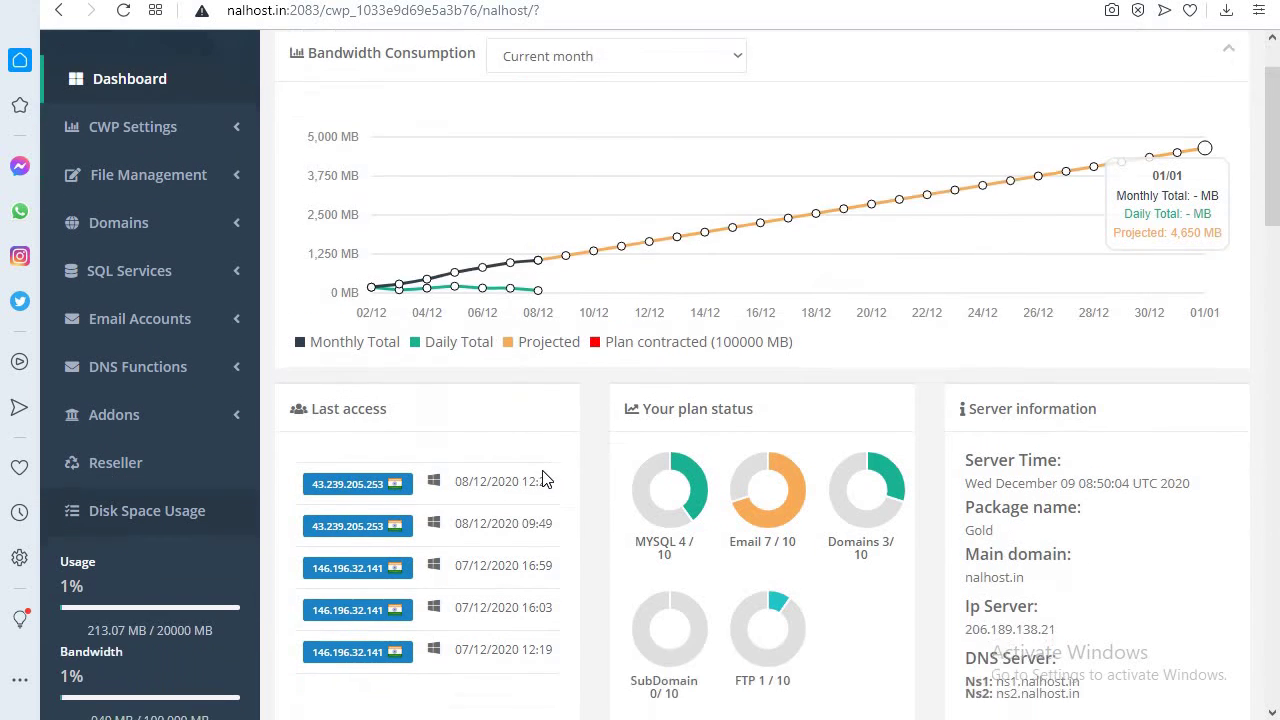
{"action": "scroll", "coordinate": [298, 218], "scroll_direction": "up", "scroll_amount": 1}
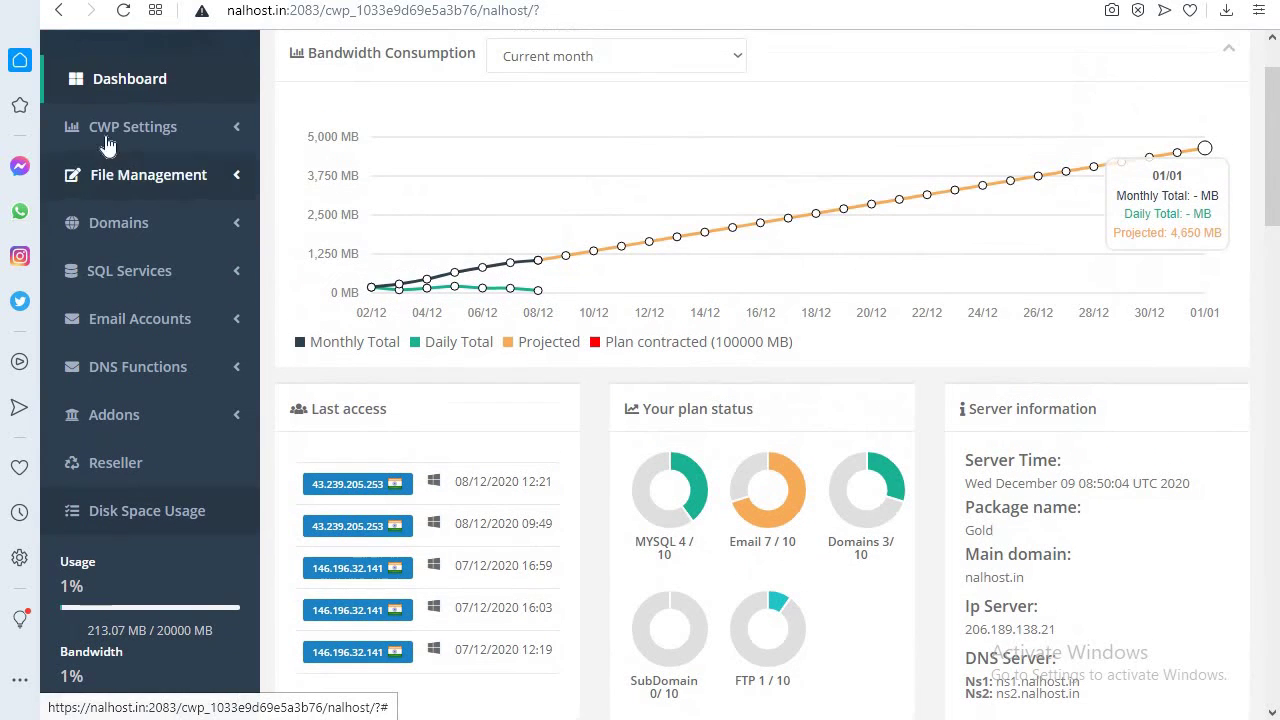
{"action": "left_click", "coordinate": [148, 80]}
{"action": "scroll", "coordinate": [600, 430], "scroll_direction": "down", "scroll_amount": 6}
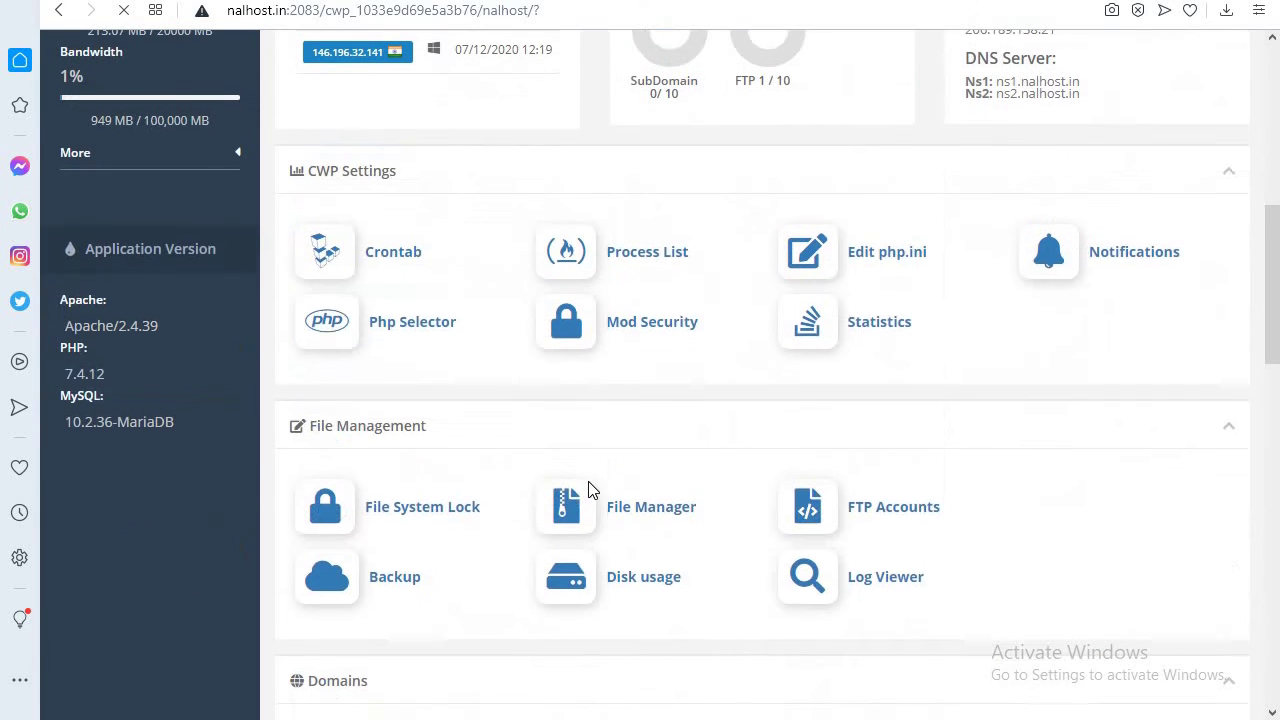
{"action": "scroll", "coordinate": [466, 543], "scroll_direction": "down", "scroll_amount": 6}
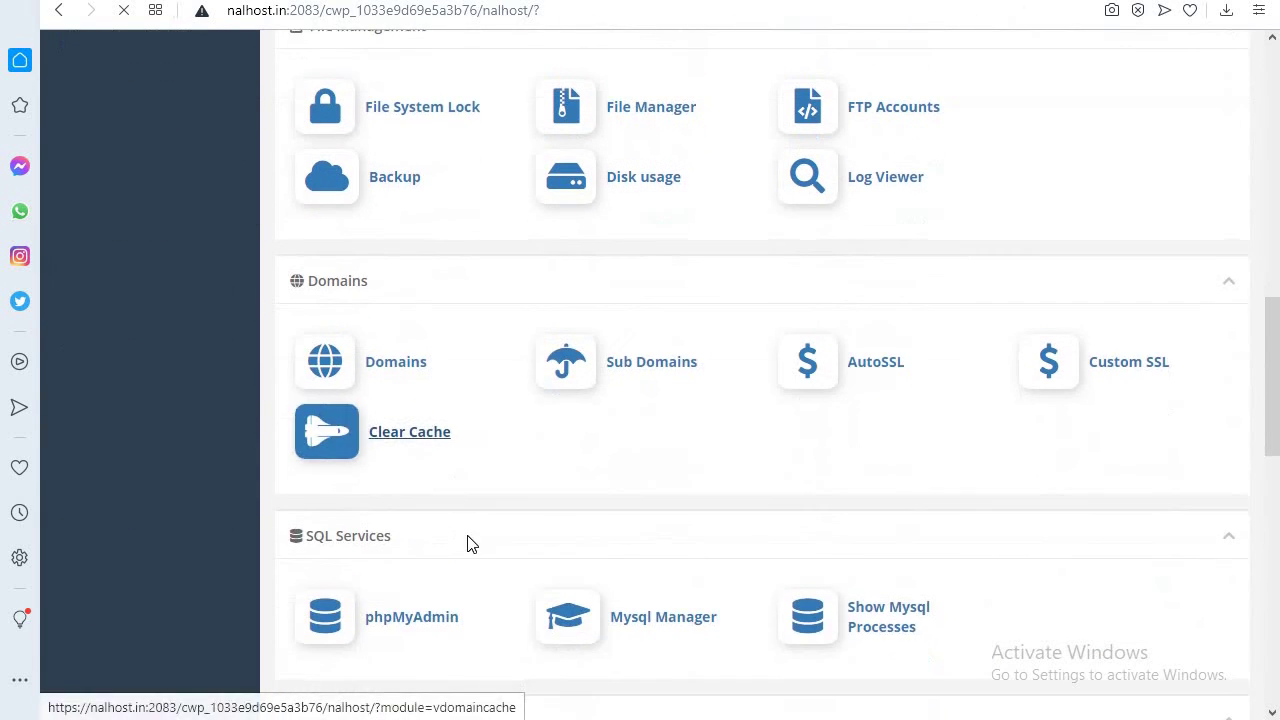
{"action": "scroll", "coordinate": [560, 519], "scroll_direction": "down", "scroll_amount": 1}
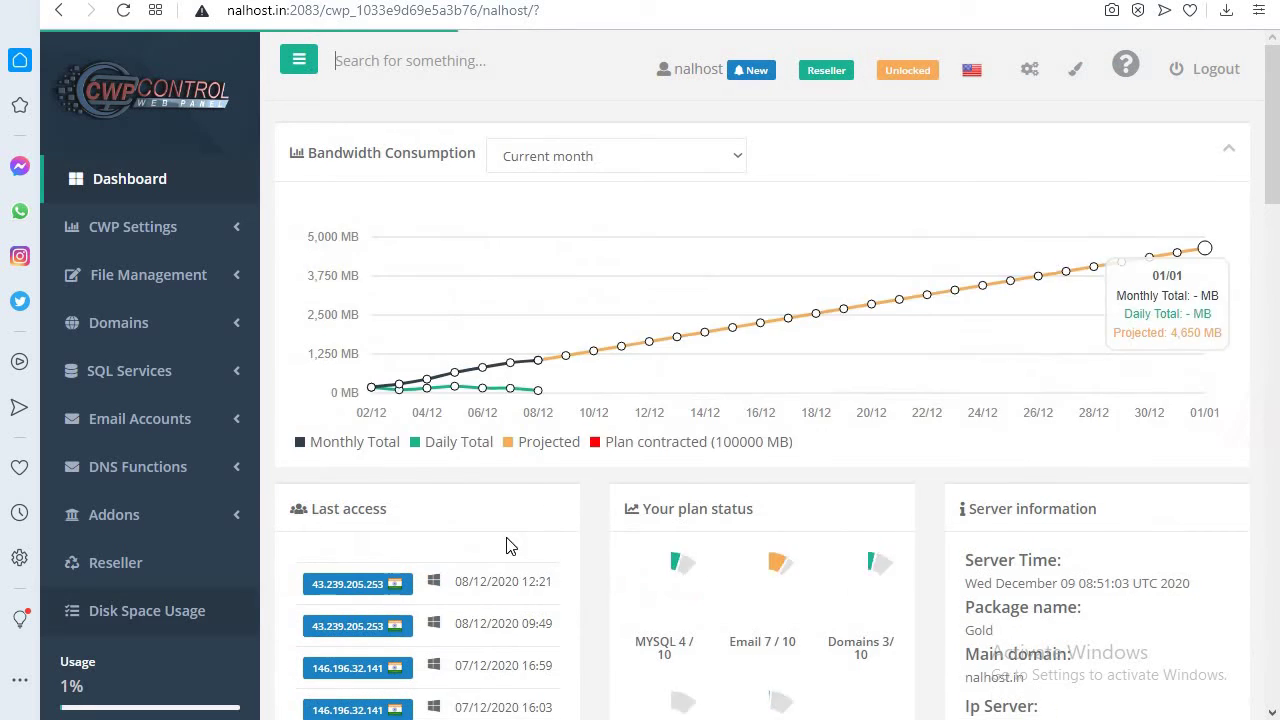
{"action": "scroll", "coordinate": [430, 370], "scroll_direction": "down", "scroll_amount": 7}
{"action": "scroll", "coordinate": [443, 497], "scroll_direction": "down", "scroll_amount": 2}
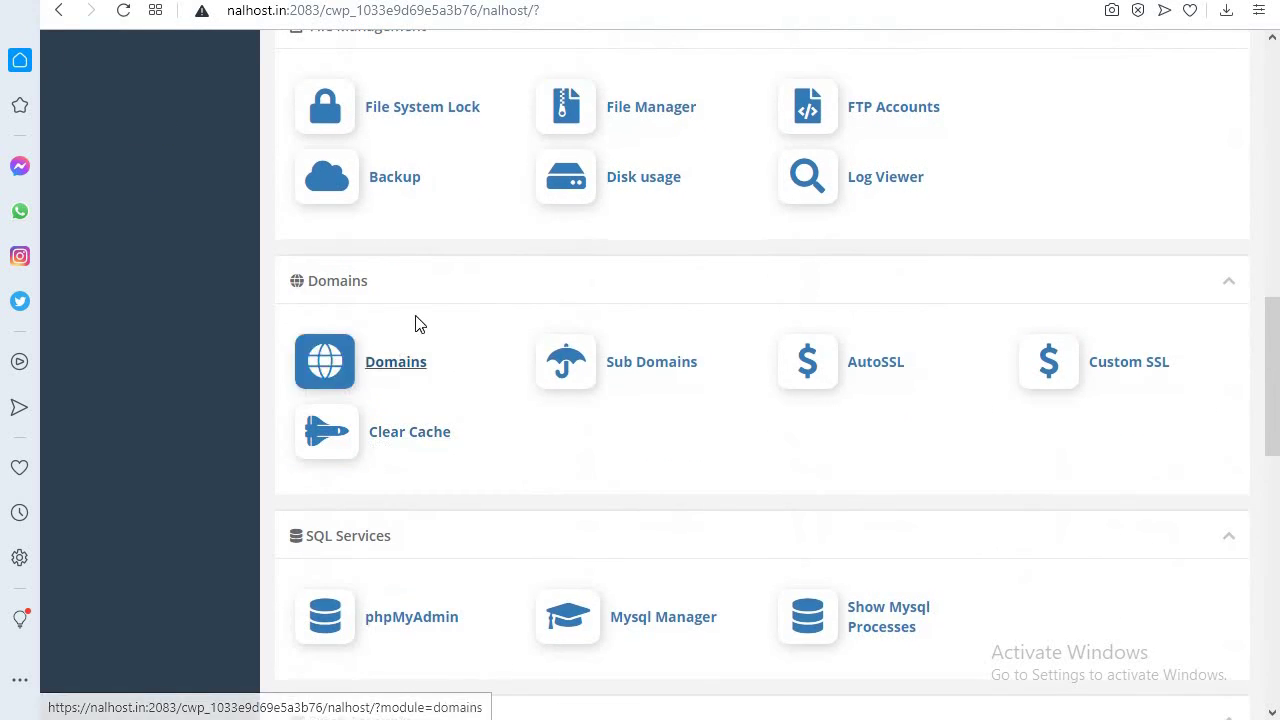
{"action": "scroll", "coordinate": [540, 486], "scroll_direction": "down", "scroll_amount": 2}
{"action": "scroll", "coordinate": [508, 449], "scroll_direction": "down", "scroll_amount": 3}
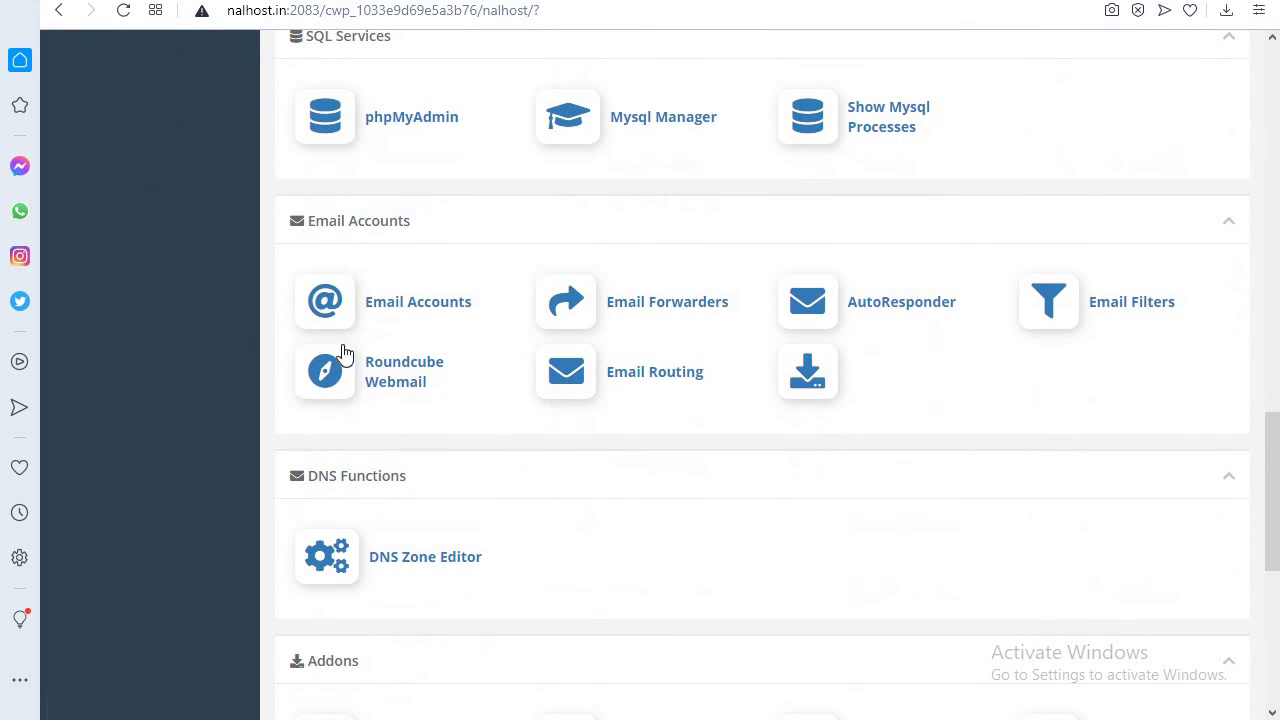
{"action": "scroll", "coordinate": [495, 480], "scroll_direction": "up", "scroll_amount": 1}
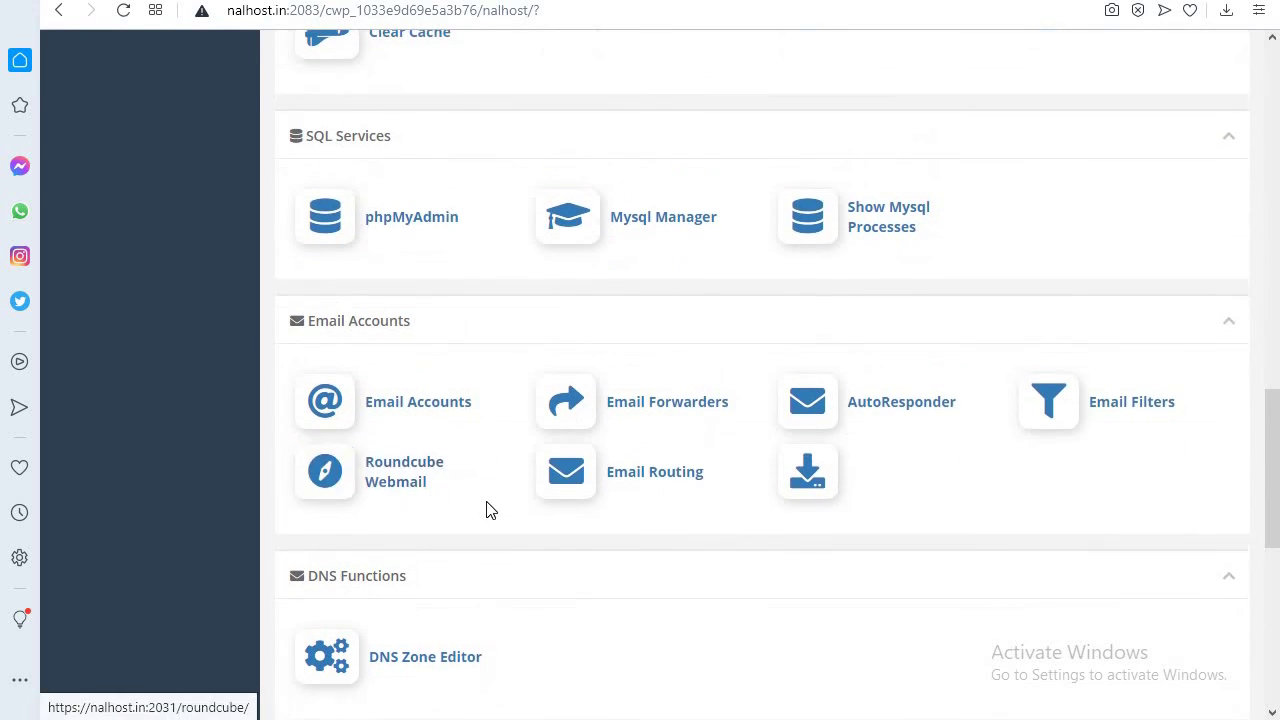
{"action": "scroll", "coordinate": [491, 540], "scroll_direction": "down", "scroll_amount": 2}
{"action": "scroll", "coordinate": [543, 594], "scroll_direction": "down", "scroll_amount": 4}
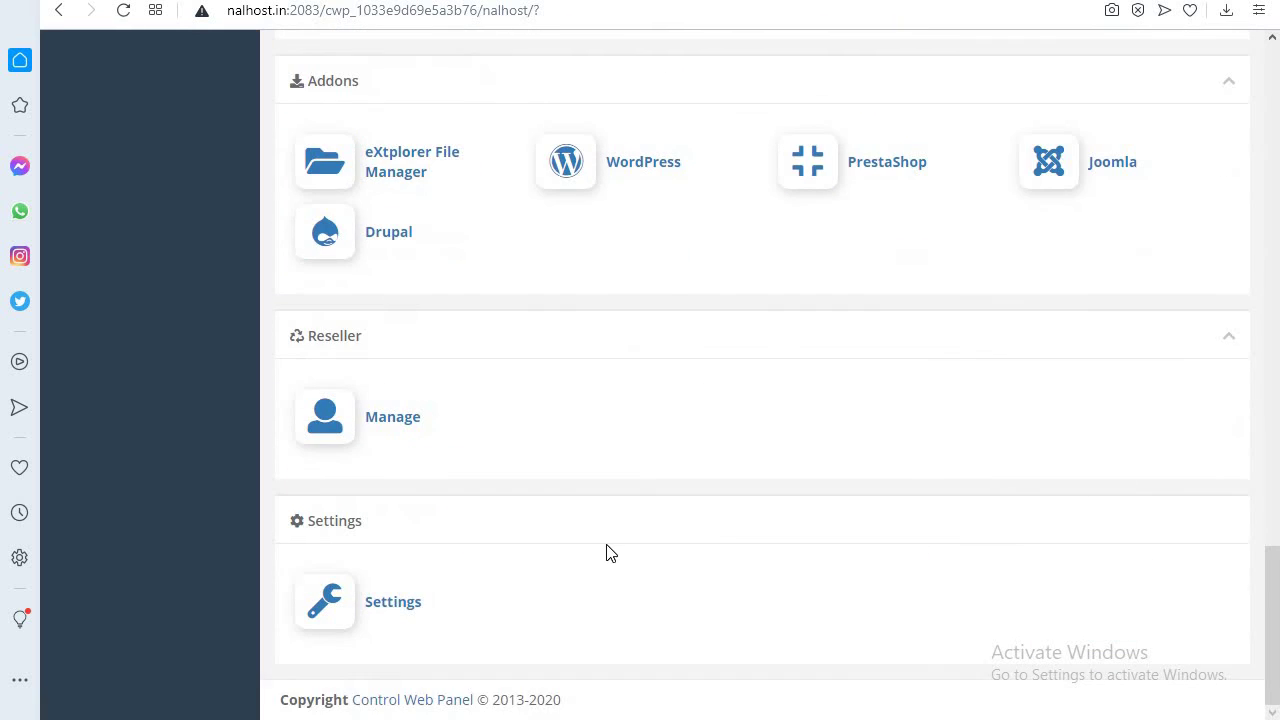
{"action": "scroll", "coordinate": [609, 551], "scroll_direction": "up", "scroll_amount": 1}
{"action": "scroll", "coordinate": [794, 594], "scroll_direction": "up", "scroll_amount": 13}
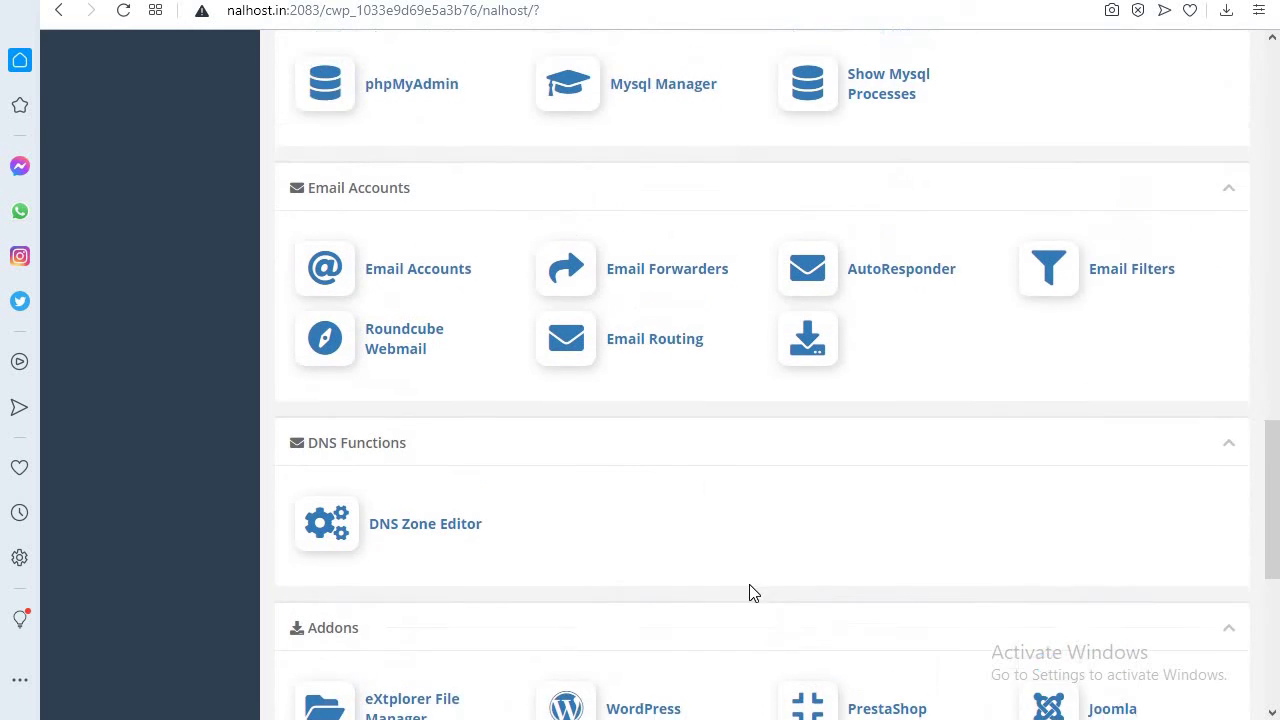
{"action": "scroll", "coordinate": [674, 545], "scroll_direction": "up", "scroll_amount": 5}
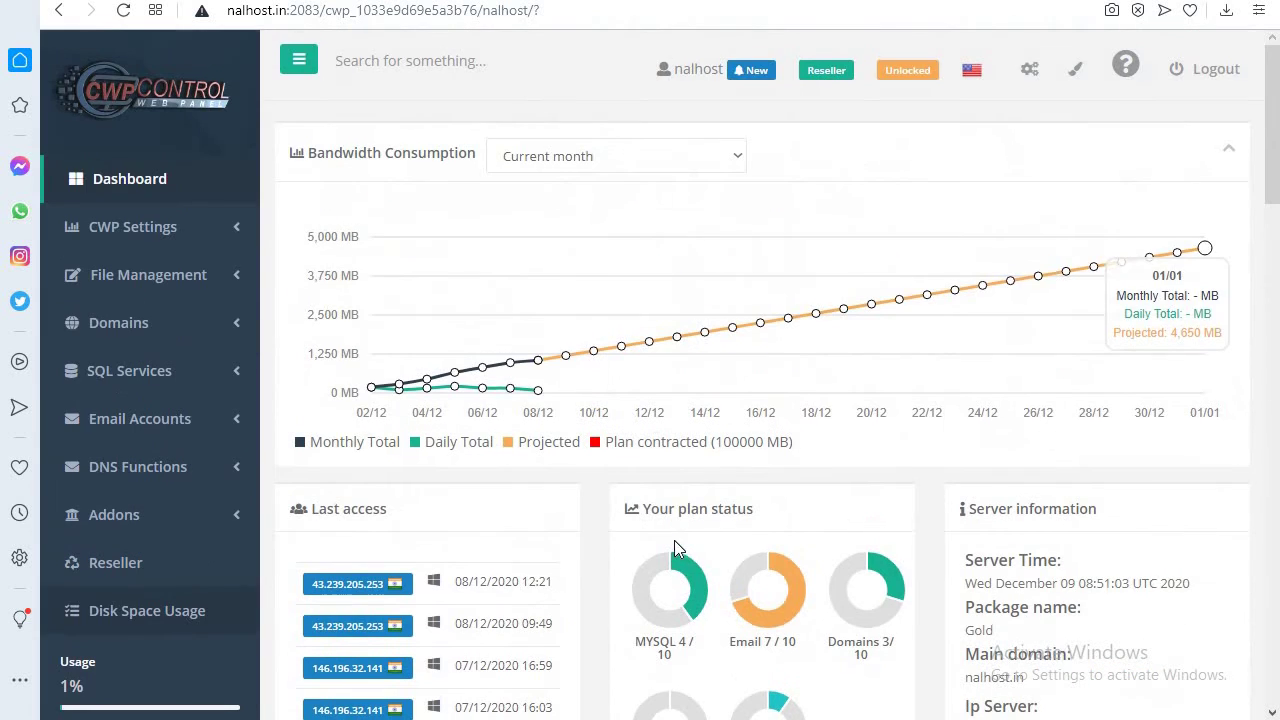
{"action": "left_click", "coordinate": [112, 180]}
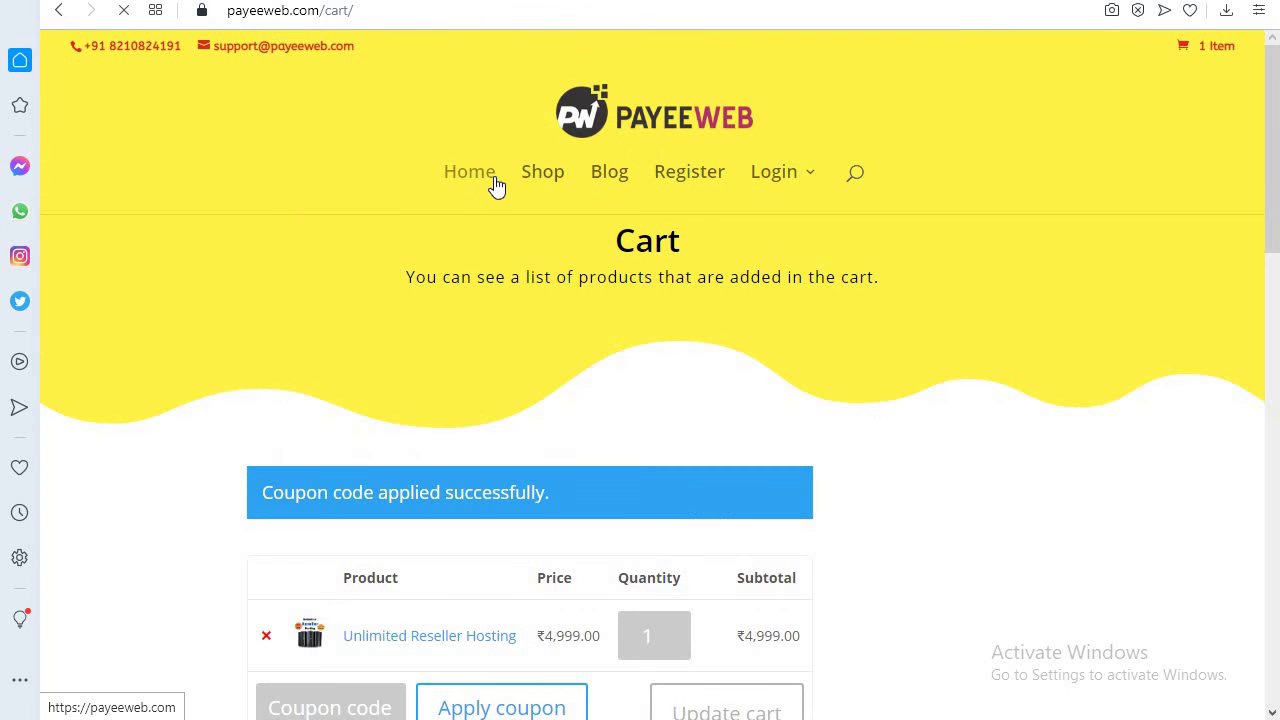
- Return to the payeeweb home page and open the ₹4,999.00 Unlimited Reseller Hosting product
{"action": "left_click", "coordinate": [497, 187]}
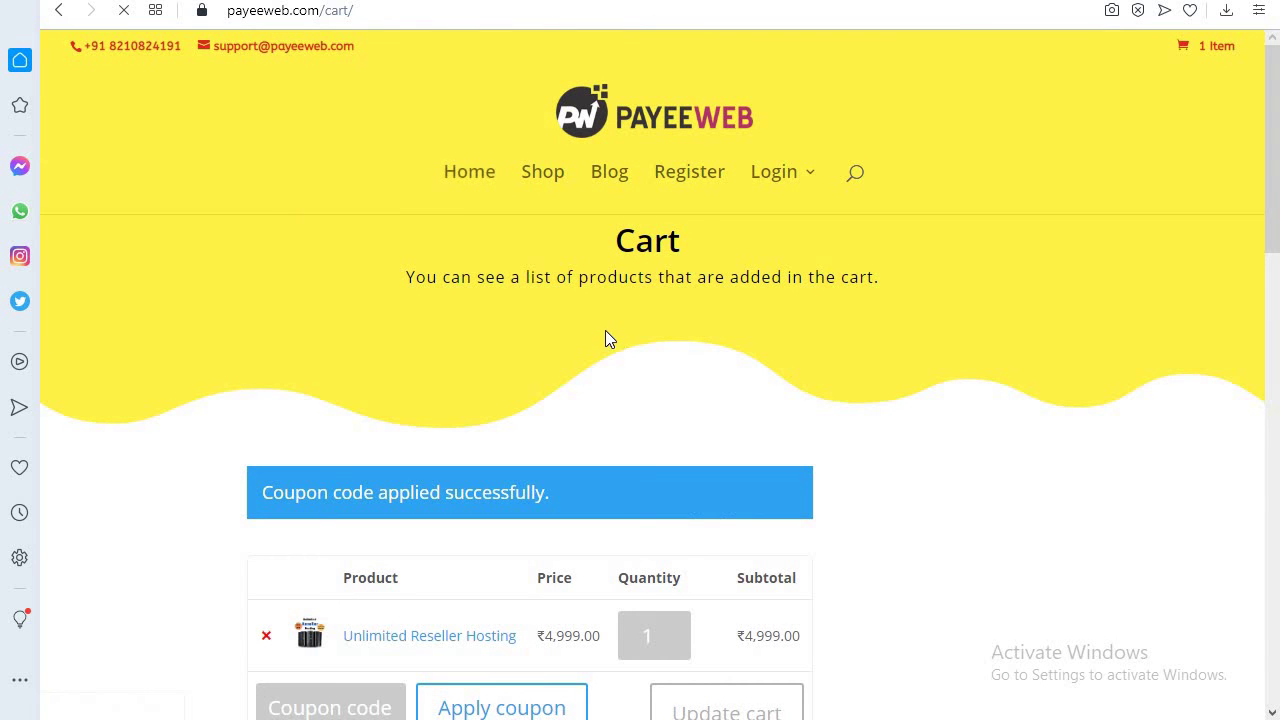
{"action": "scroll", "coordinate": [632, 477], "scroll_direction": "down", "scroll_amount": 8}
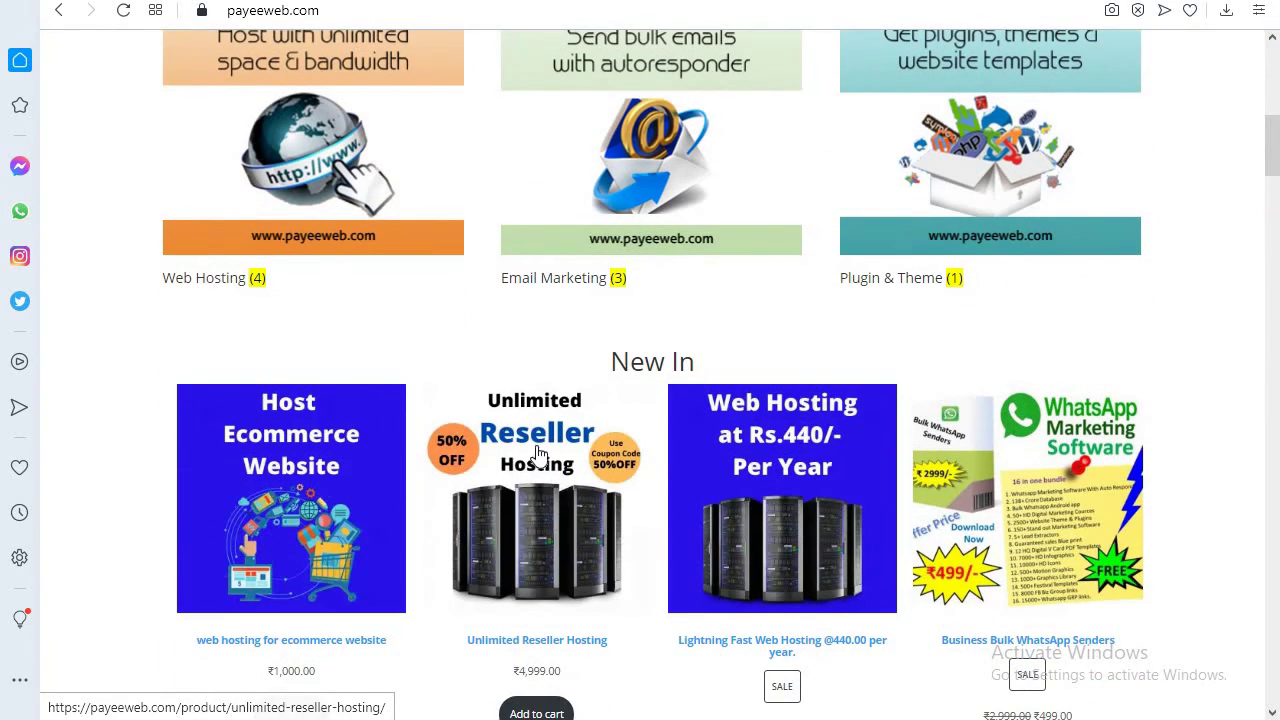
{"action": "left_click", "coordinate": [522, 450]}
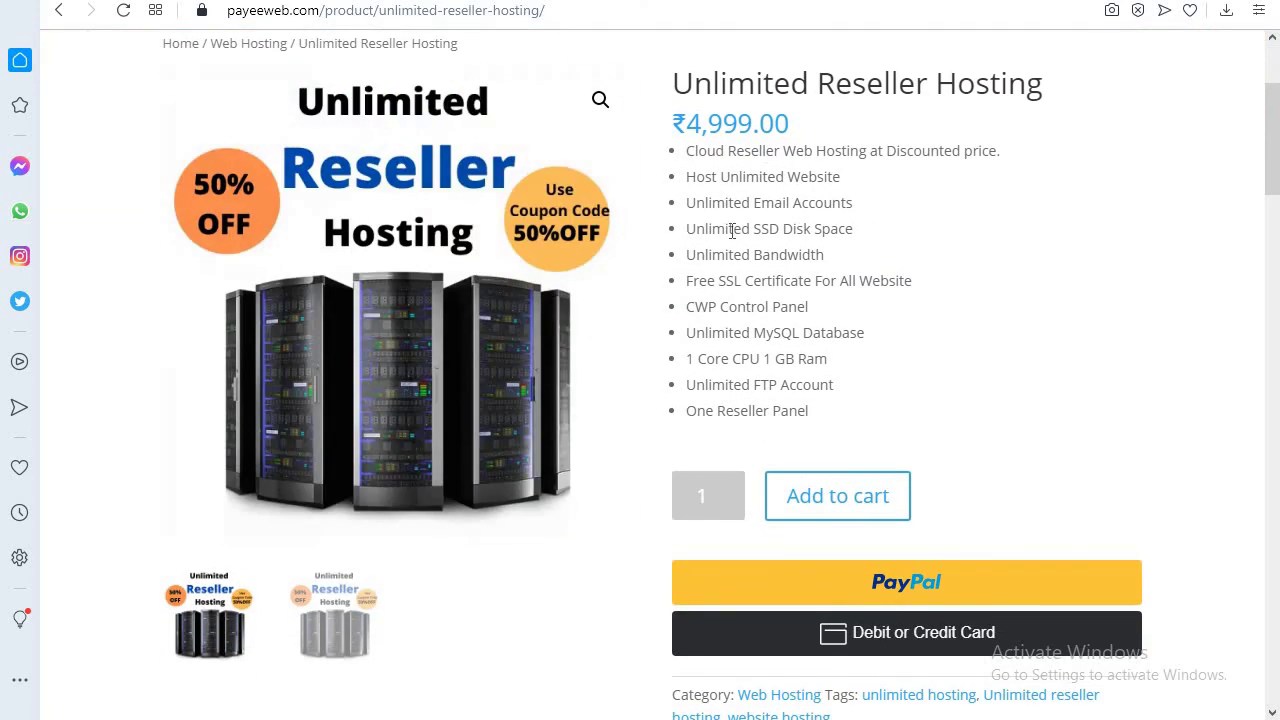
{"action": "scroll", "coordinate": [294, 614], "scroll_direction": "down", "scroll_amount": 7}
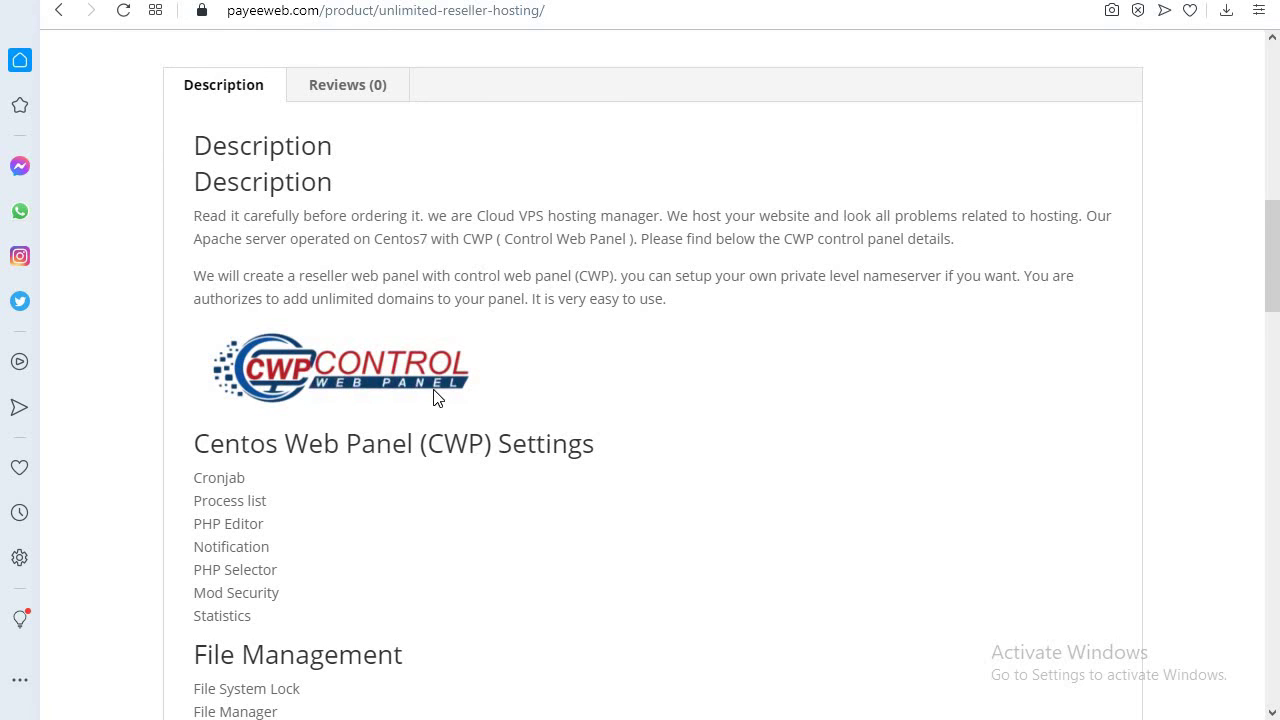
{"action": "scroll", "coordinate": [435, 397], "scroll_direction": "down", "scroll_amount": 2}
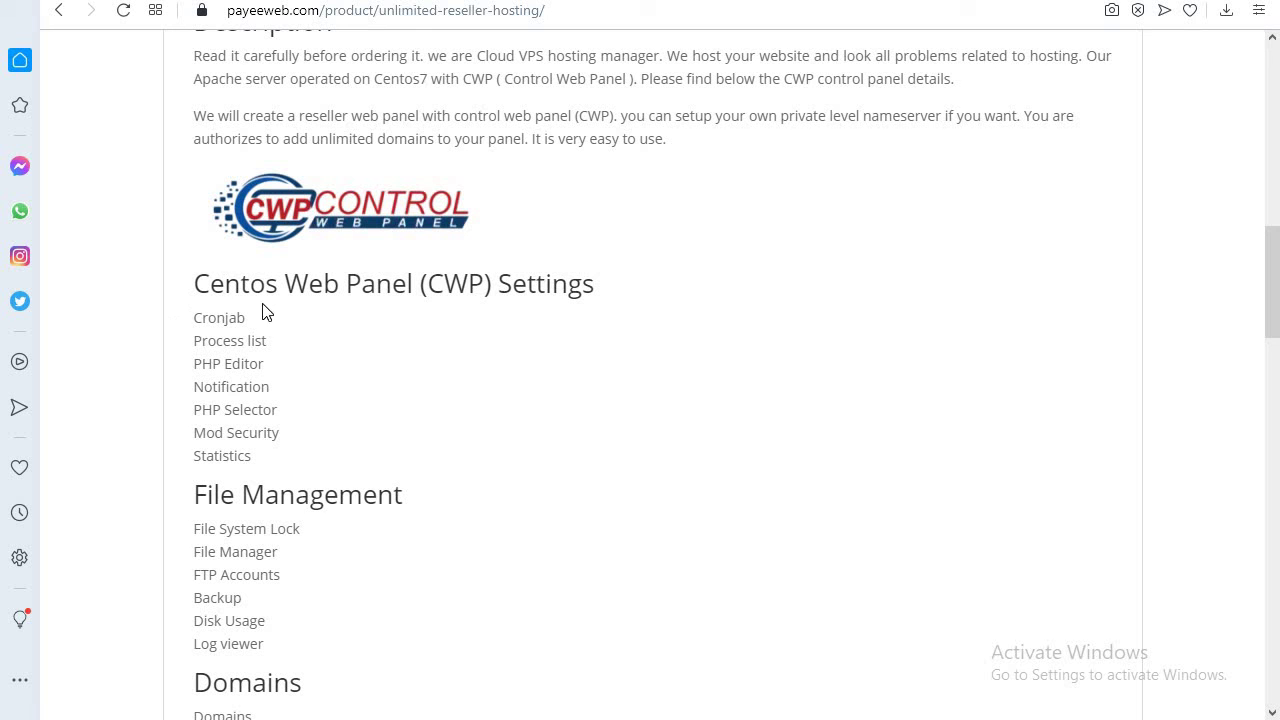
{"action": "scroll", "coordinate": [265, 515], "scroll_direction": "up", "scroll_amount": 1}
{"action": "scroll", "coordinate": [354, 534], "scroll_direction": "down", "scroll_amount": 1}
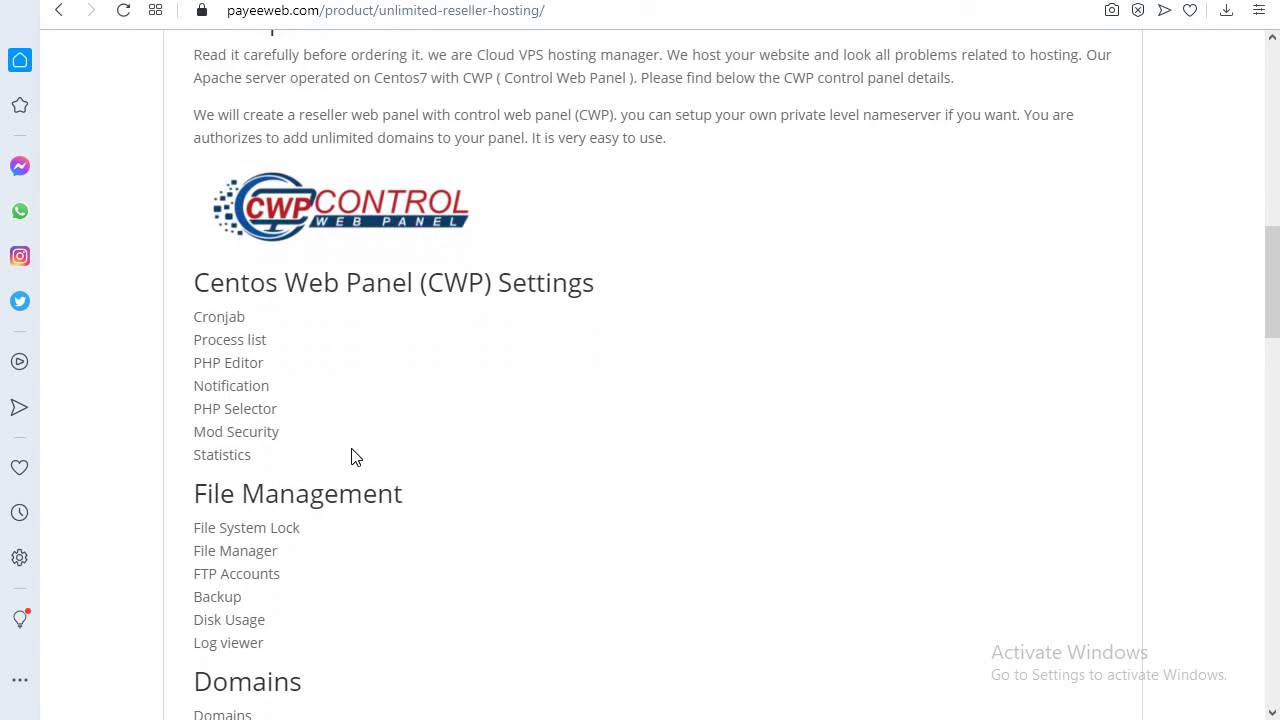
{"action": "scroll", "coordinate": [112, 617], "scroll_direction": "down", "scroll_amount": 3}
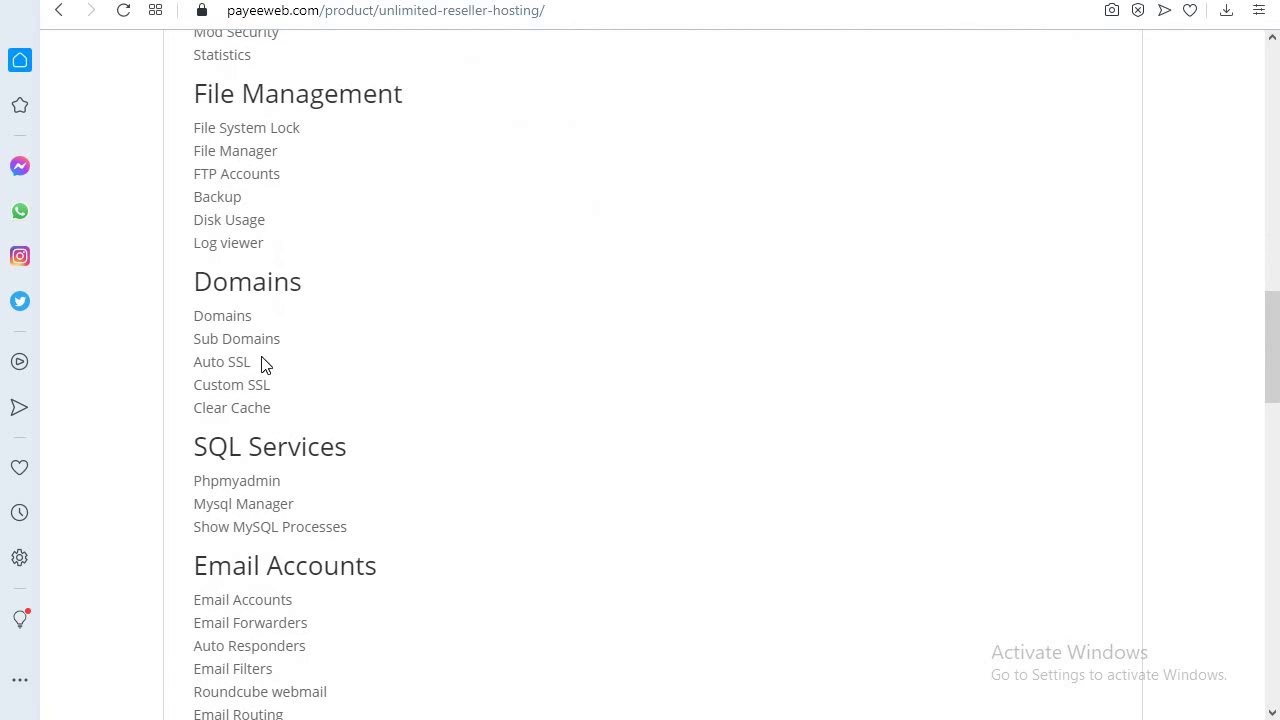
{"action": "scroll", "coordinate": [263, 520], "scroll_direction": "down", "scroll_amount": 4}
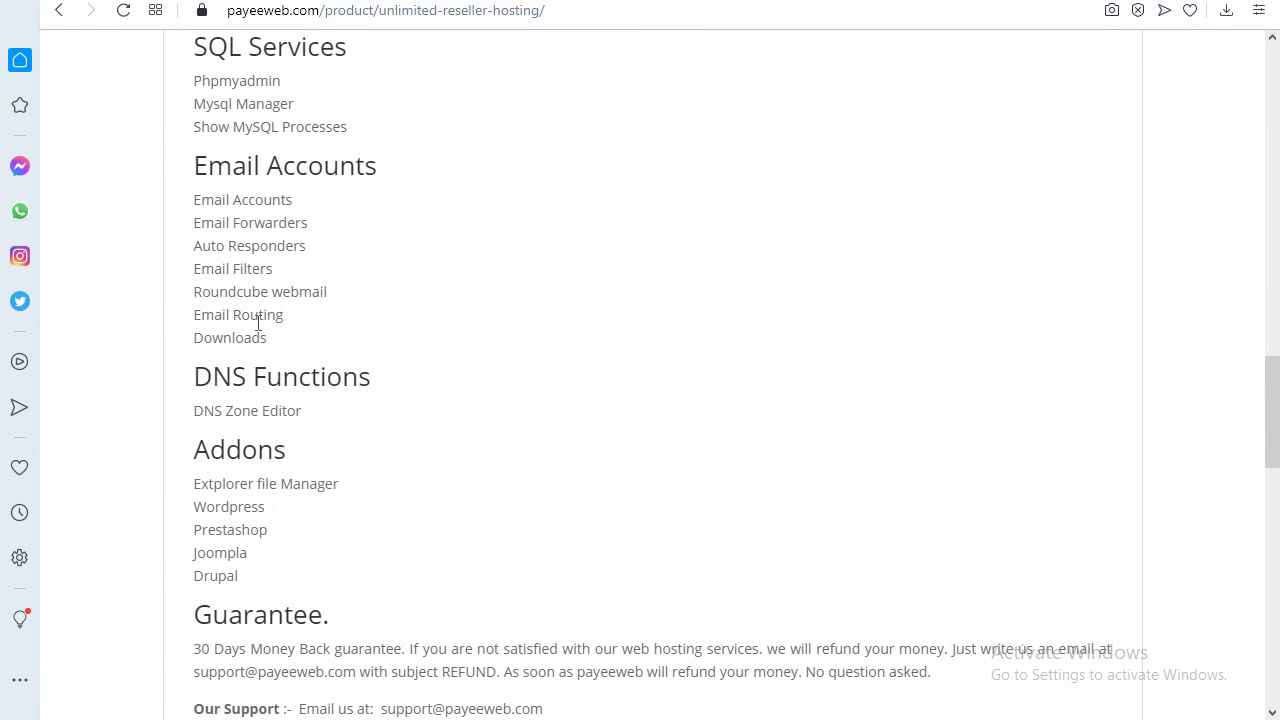
{"action": "scroll", "coordinate": [239, 533], "scroll_direction": "down", "scroll_amount": 2}
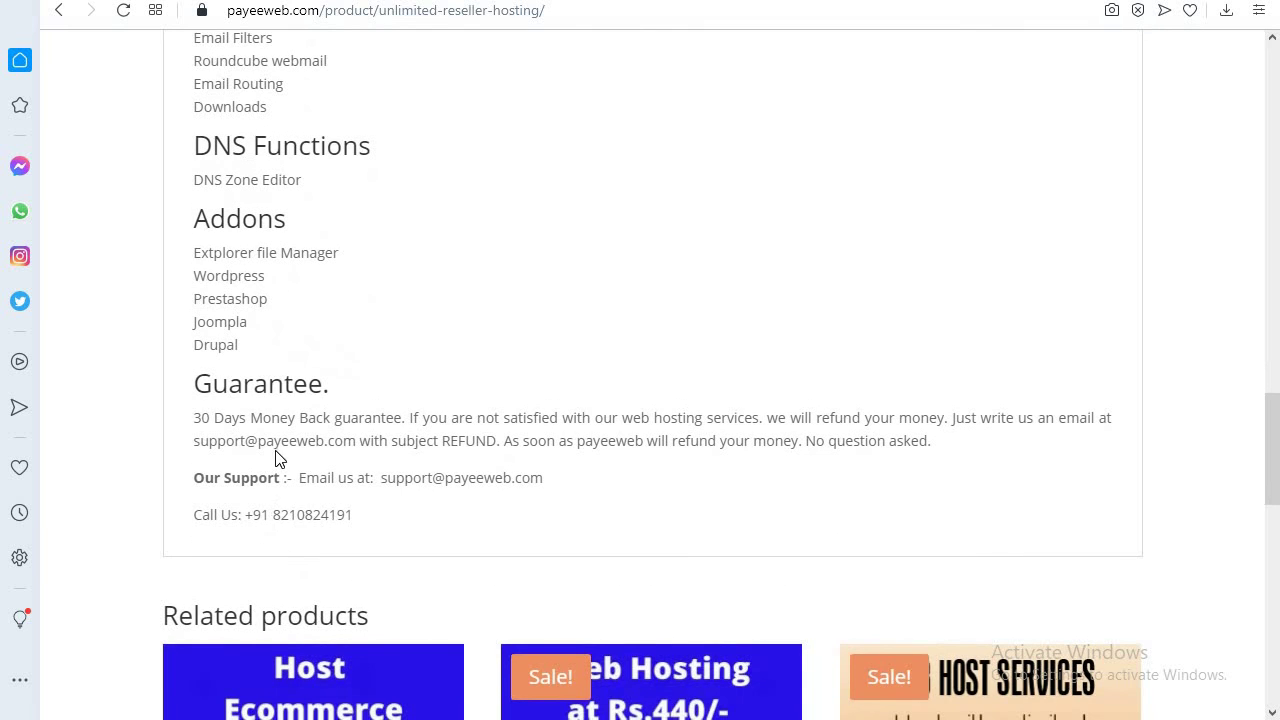
{"action": "scroll", "coordinate": [1103, 280], "scroll_direction": "up", "scroll_amount": 20}
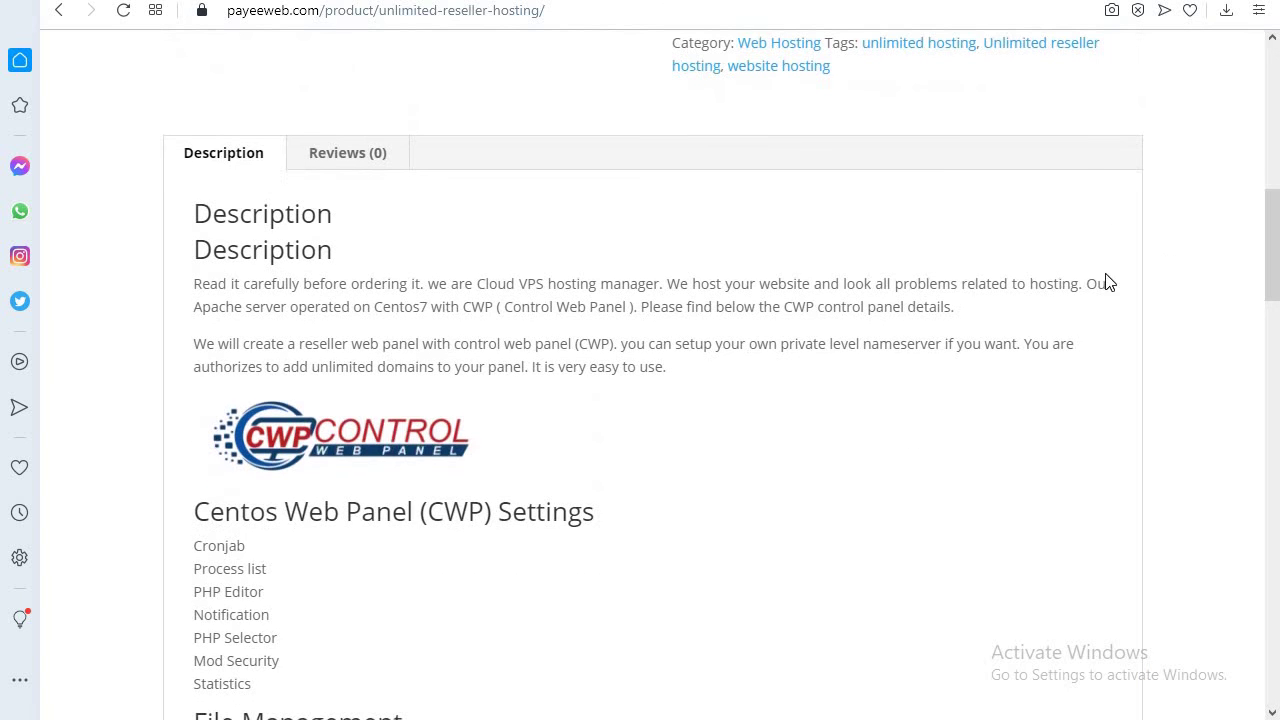
{"action": "scroll", "coordinate": [1135, 257], "scroll_direction": "up", "scroll_amount": 2}
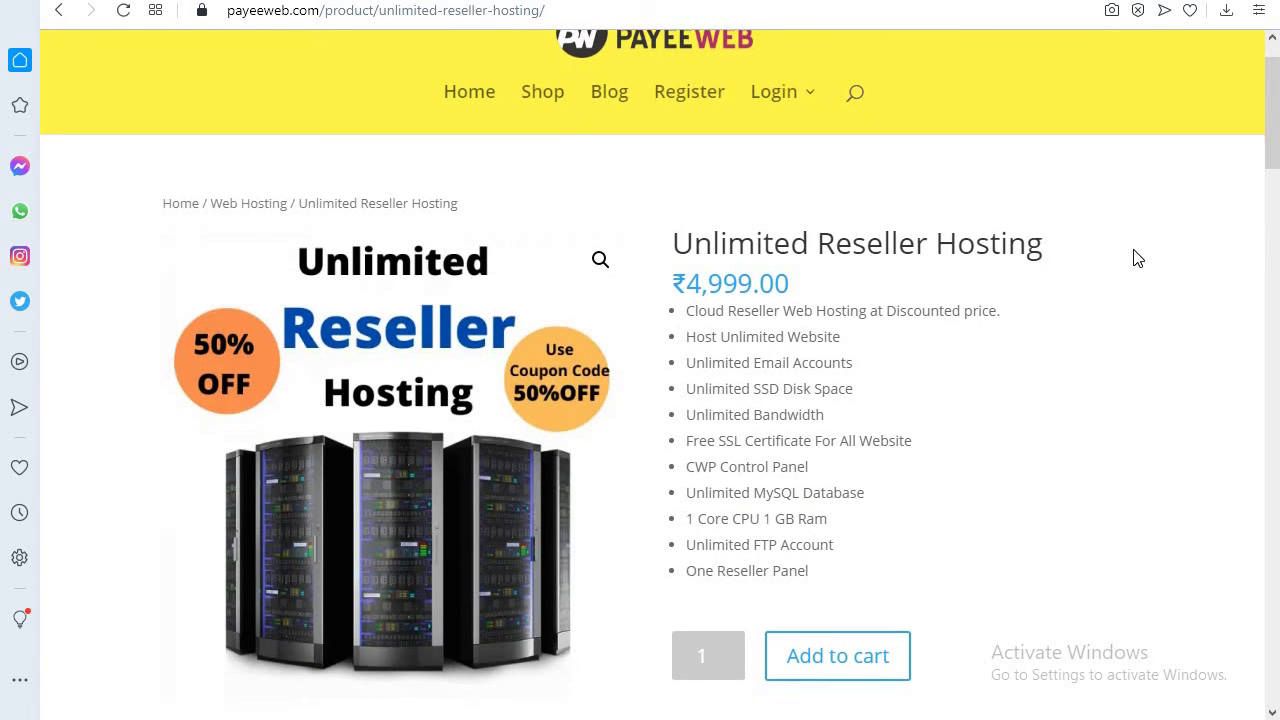